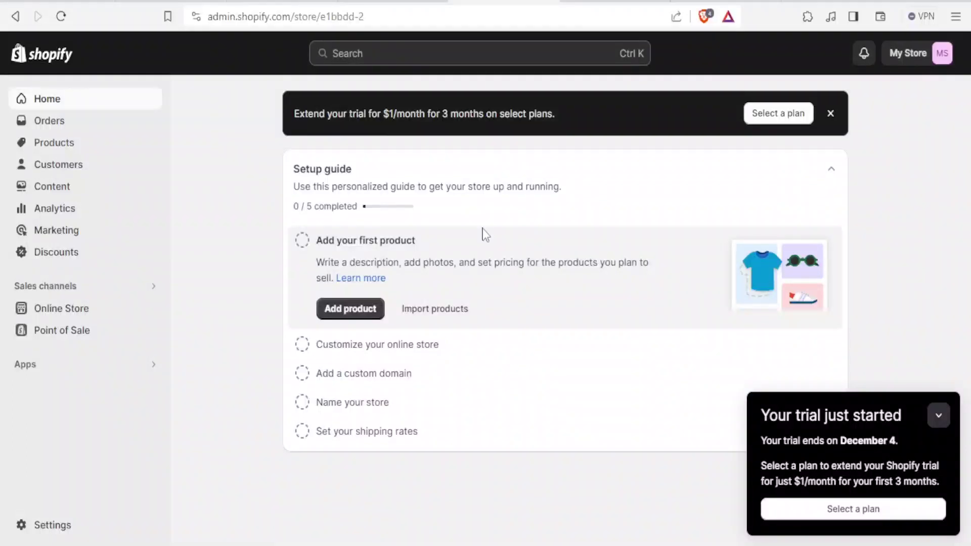
# - Dismiss the trial notice and open the Shopify App Store from the recommended apps list
pyautogui.click(938, 415)
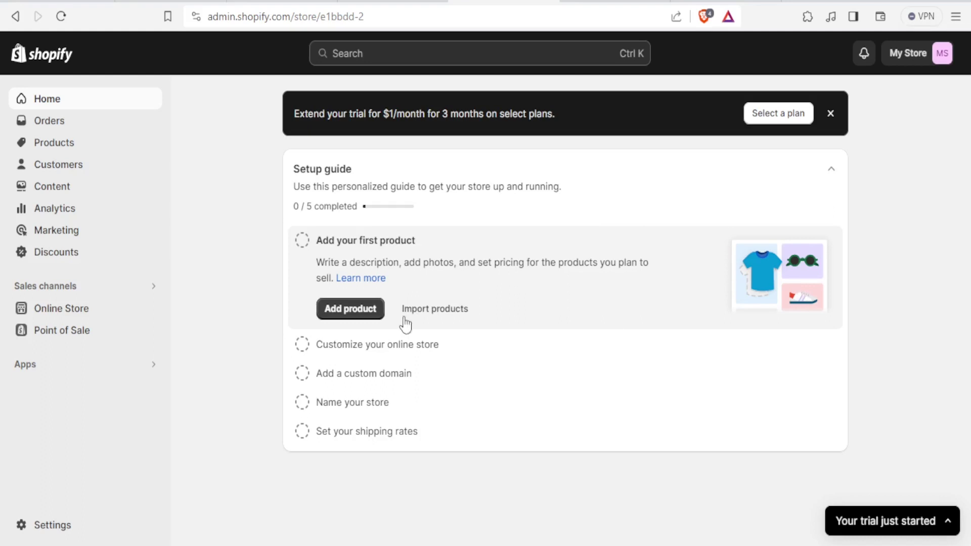
pyautogui.click(36, 368)
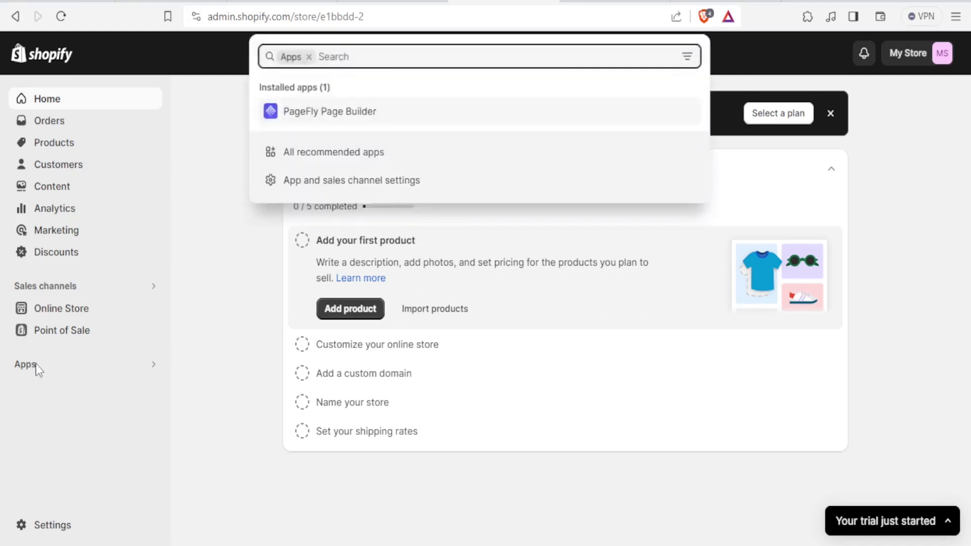
pyautogui.click(324, 159)
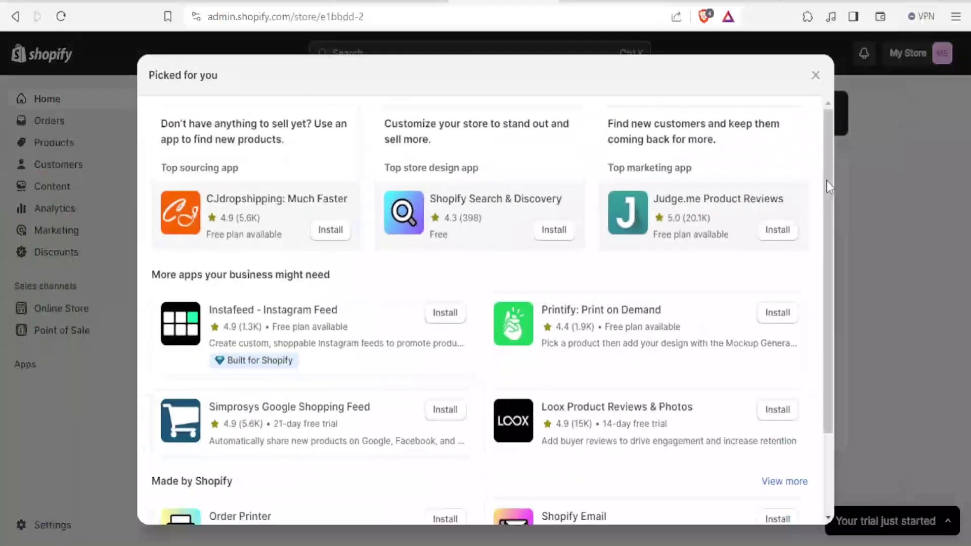
pyautogui.moveTo(826, 181); pyautogui.dragTo(830, 257)
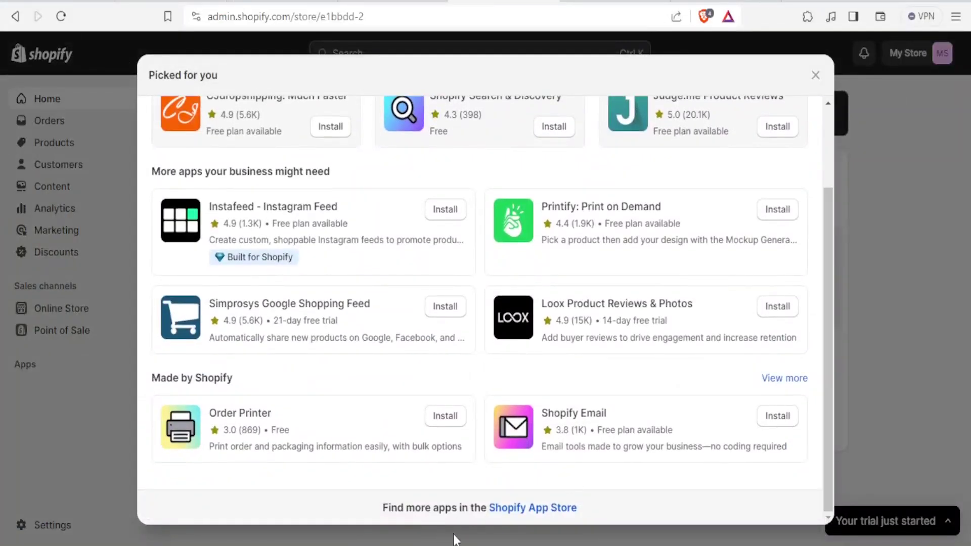
pyautogui.click(522, 508)
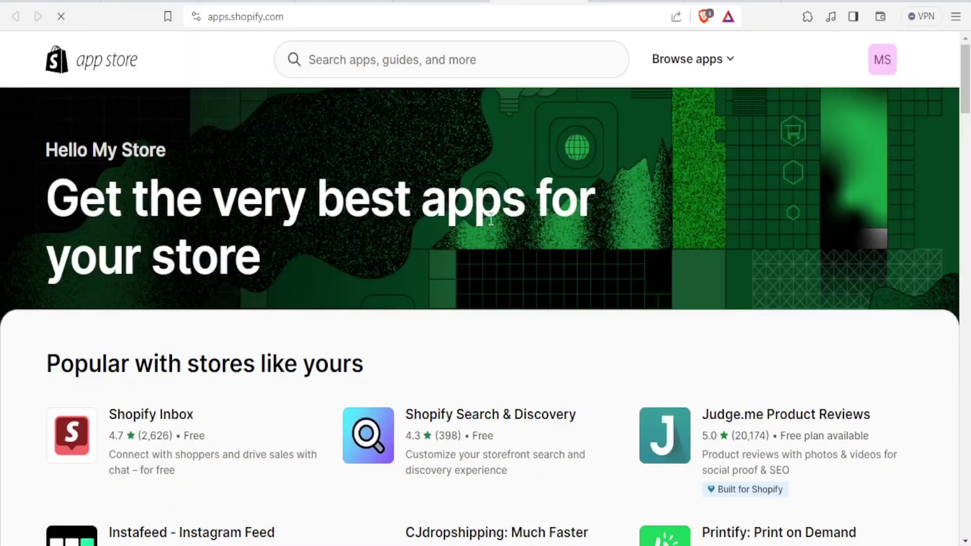
# - Search the app store for 'uppromote' and open the UpPromote Affiliate & Referral listing
pyautogui.click(410, 59)
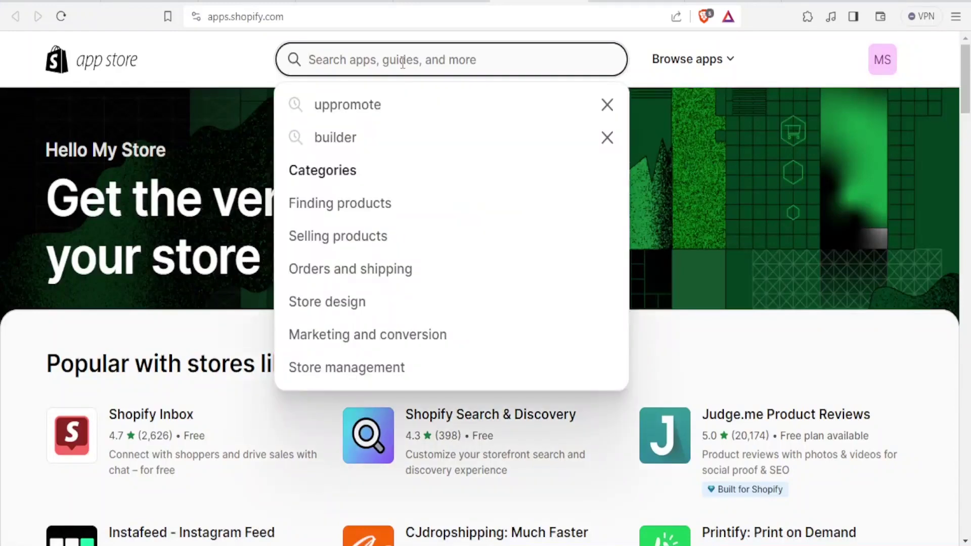
pyautogui.write('uppromote')
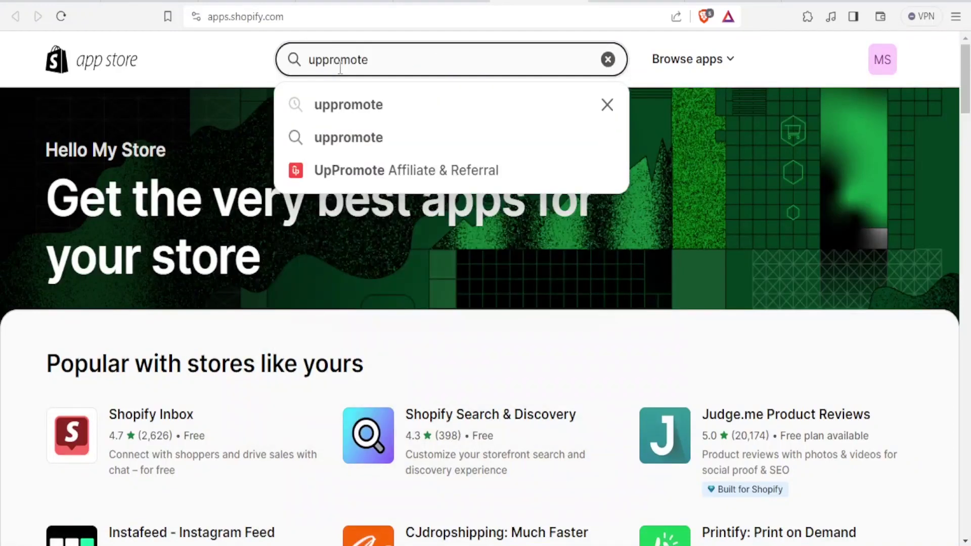
pyautogui.click(337, 172)
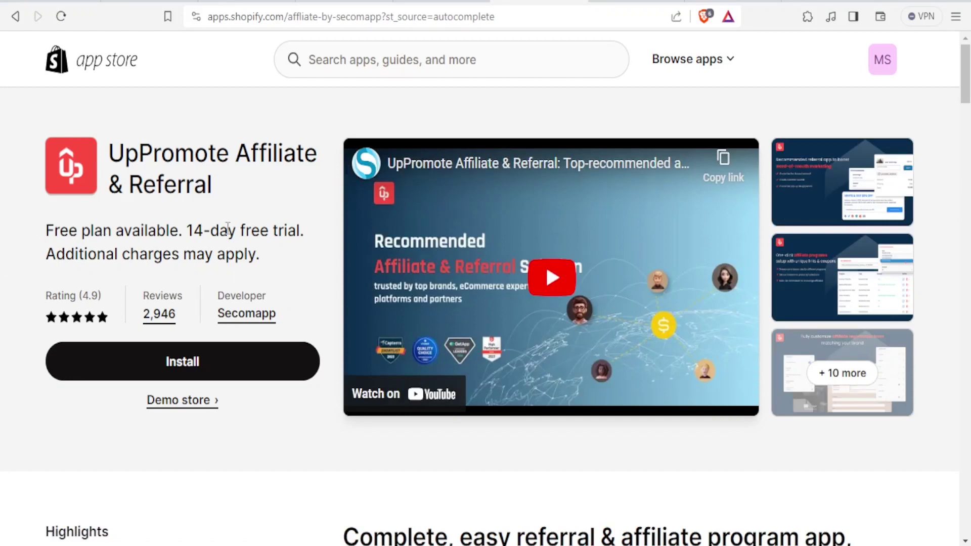
# - Review the rewards, referral tracking, motivation and automation features, then start installing UpPromote
pyautogui.scroll(-6, 228, 230)
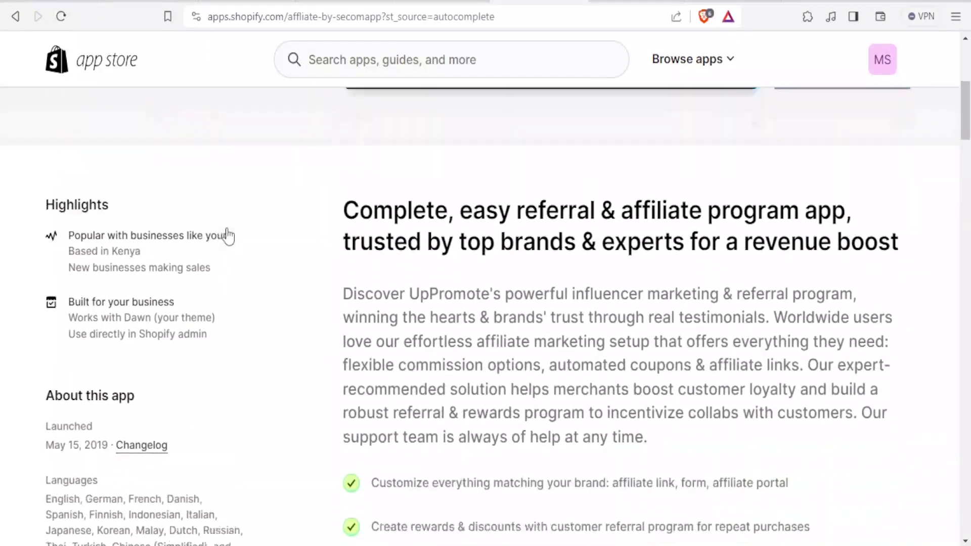
pyautogui.scroll(-4, 228, 236)
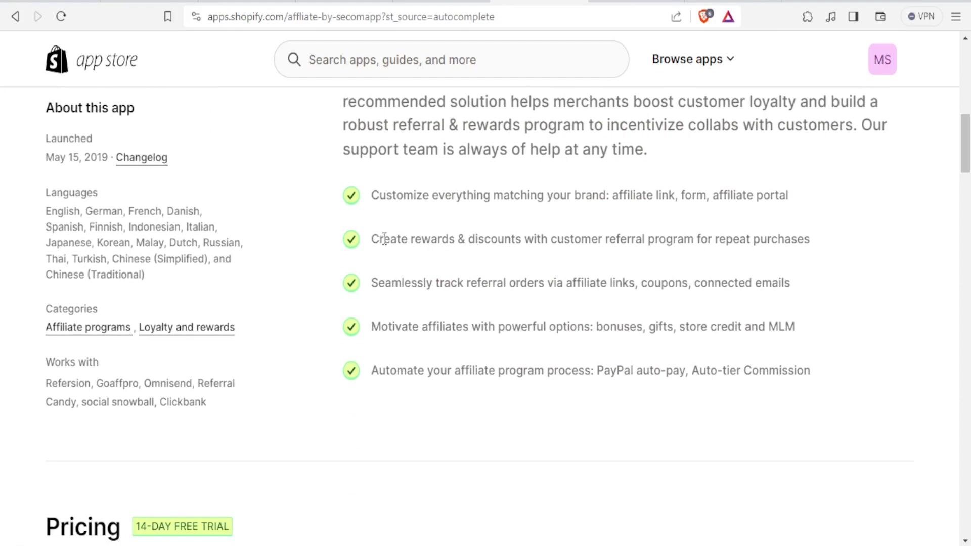
pyautogui.moveTo(380, 242); pyautogui.dragTo(601, 233)
pyautogui.moveTo(402, 284); pyautogui.dragTo(631, 279)
pyautogui.moveTo(385, 329); pyautogui.dragTo(705, 324)
pyautogui.moveTo(373, 370); pyautogui.dragTo(759, 371)
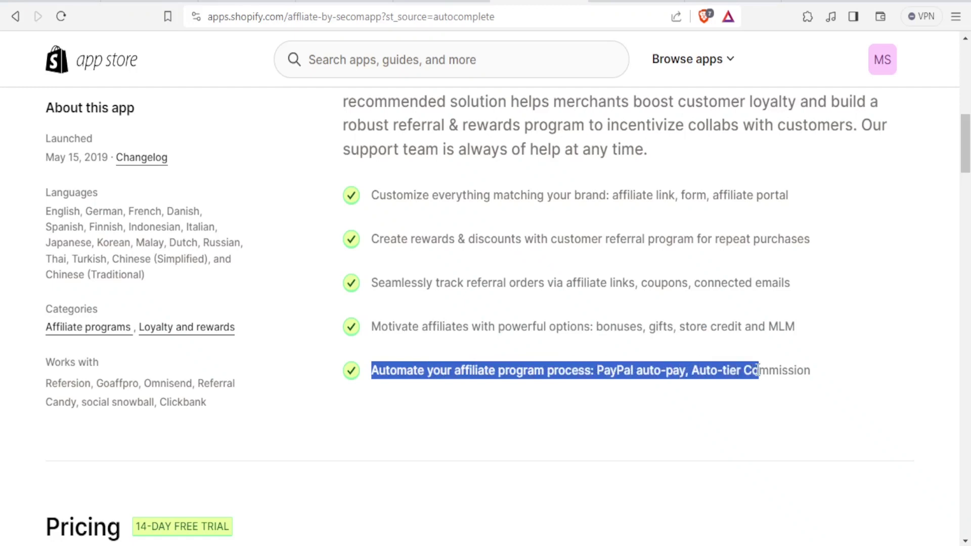
pyautogui.scroll(10, 476, 264)
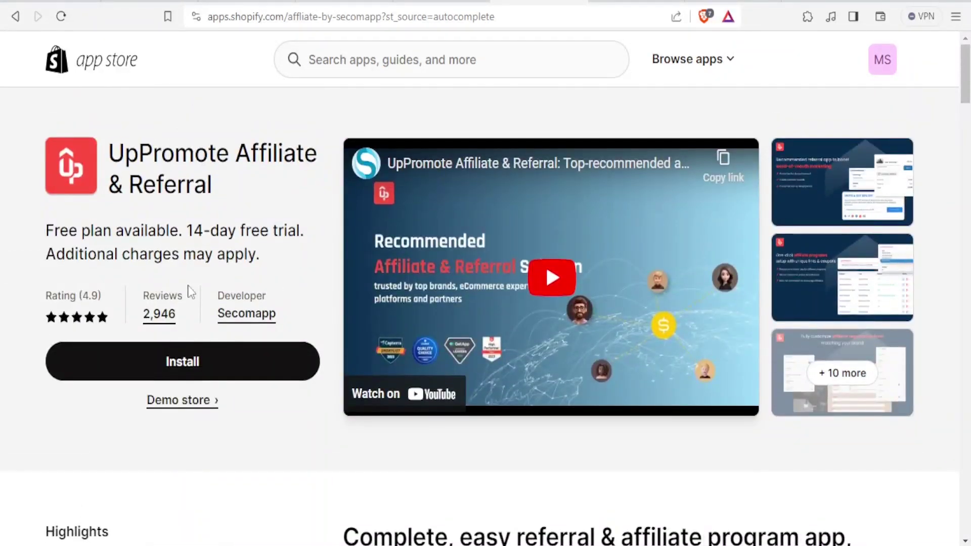
pyautogui.click(184, 364)
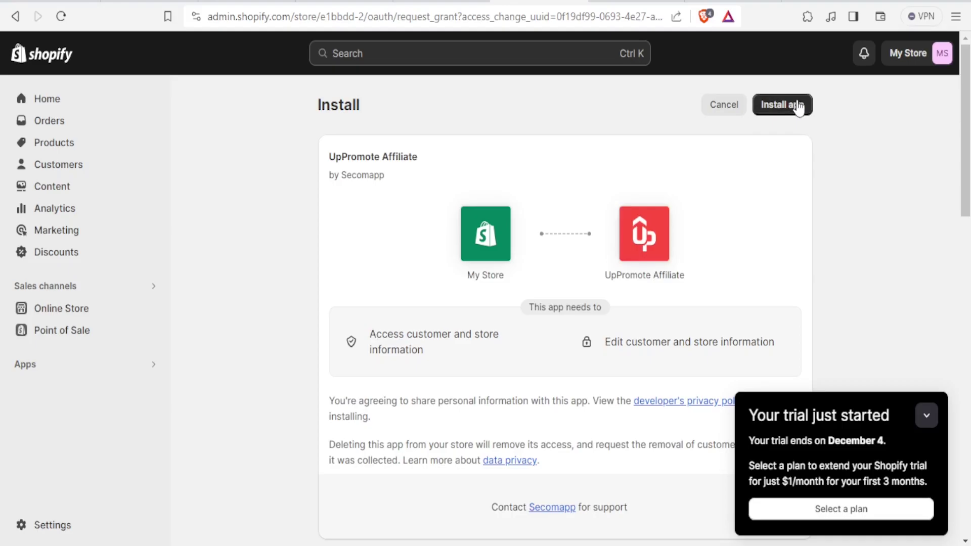
# - Approve the Install app request for UpPromote Affiliate by Secomapp
pyautogui.click(798, 106)
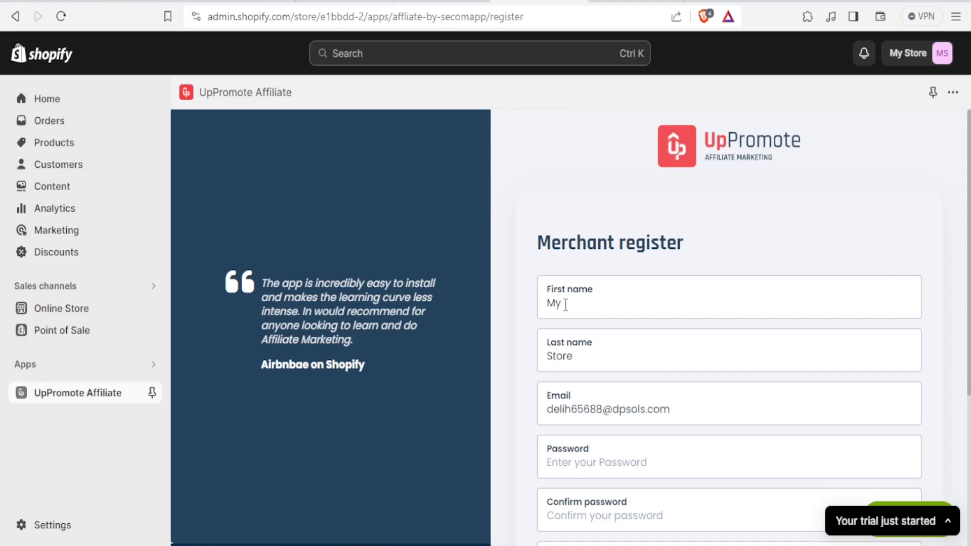
# - Replace the first and last name values and submit the merchant registration form
pyautogui.press('BackSpace')
pyautogui.write('Joe')
pyautogui.doubleClick(568, 360)
pyautogui.write('ShopKe')
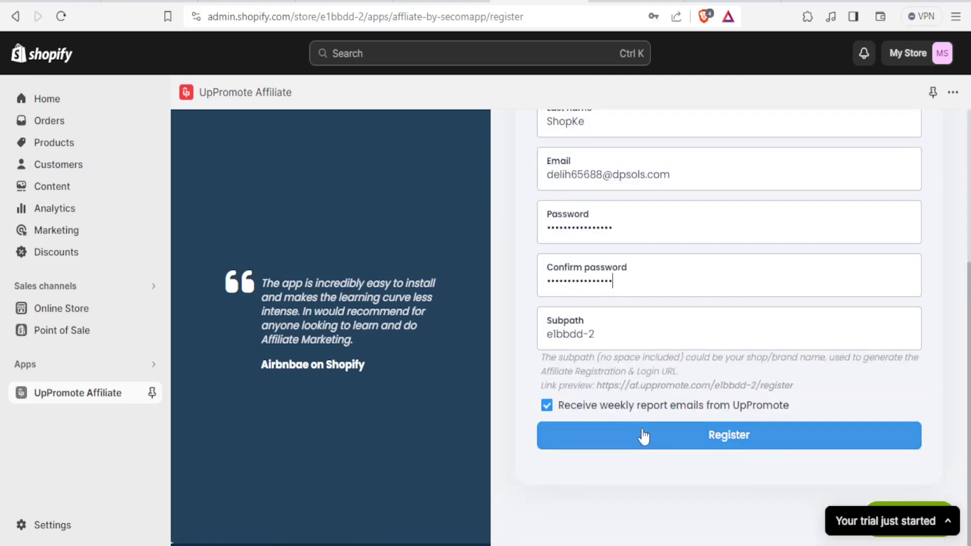
pyautogui.click(641, 441)
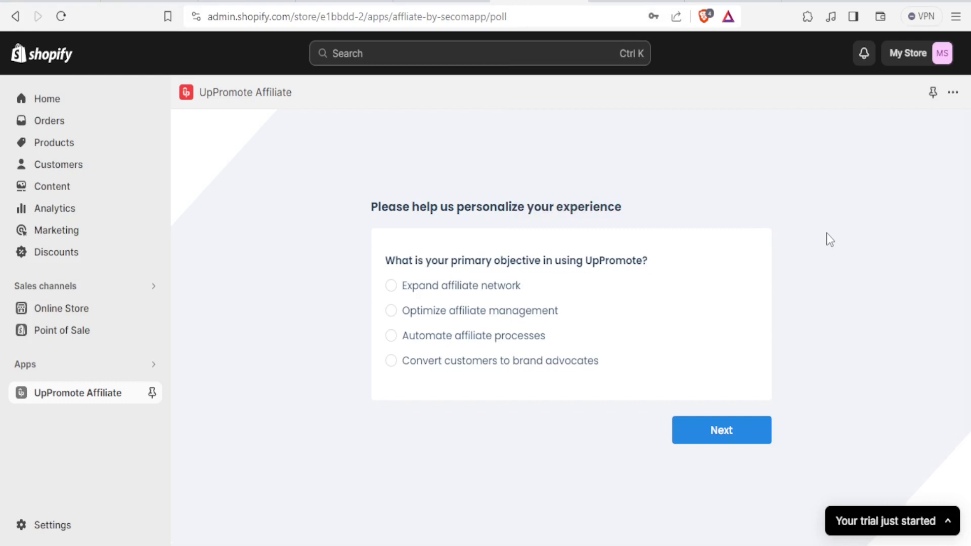
# - Choose Expand affiliate network as the primary objective for using UpPromote
pyautogui.click(392, 287)
pyautogui.click(392, 310)
pyautogui.click(392, 336)
pyautogui.click(392, 361)
pyautogui.click(393, 286)
pyautogui.click(728, 431)
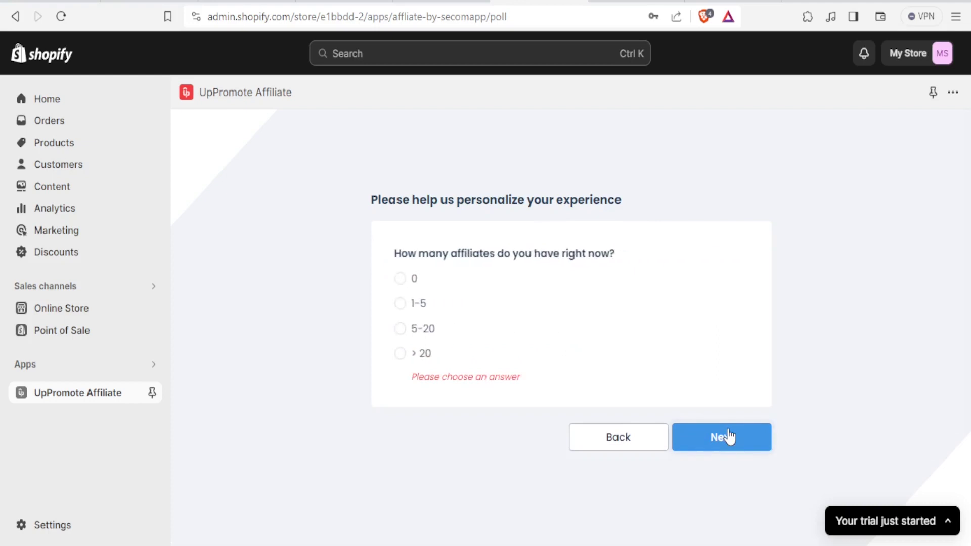
# - Answer that the store currently has 0 affiliates
pyautogui.click(391, 279)
pyautogui.click(392, 311)
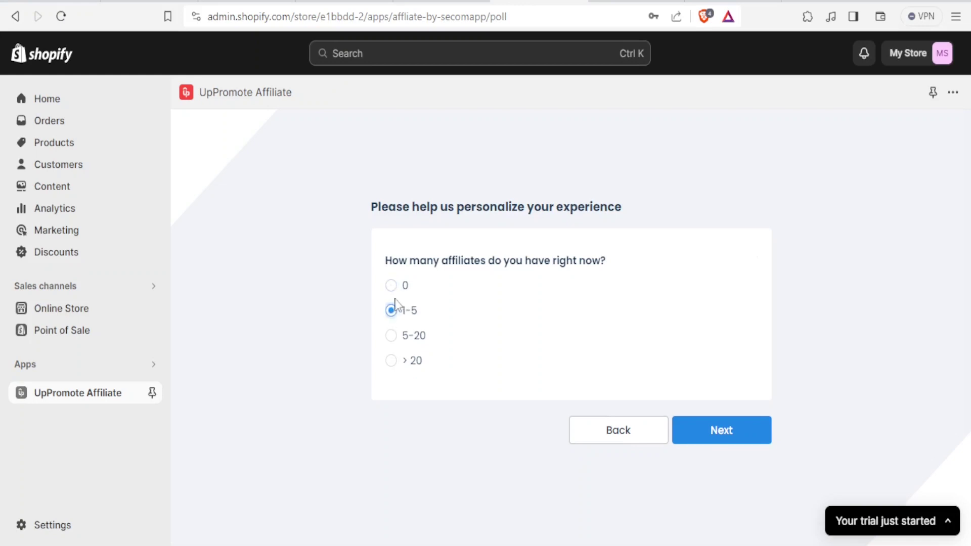
pyautogui.click(394, 292)
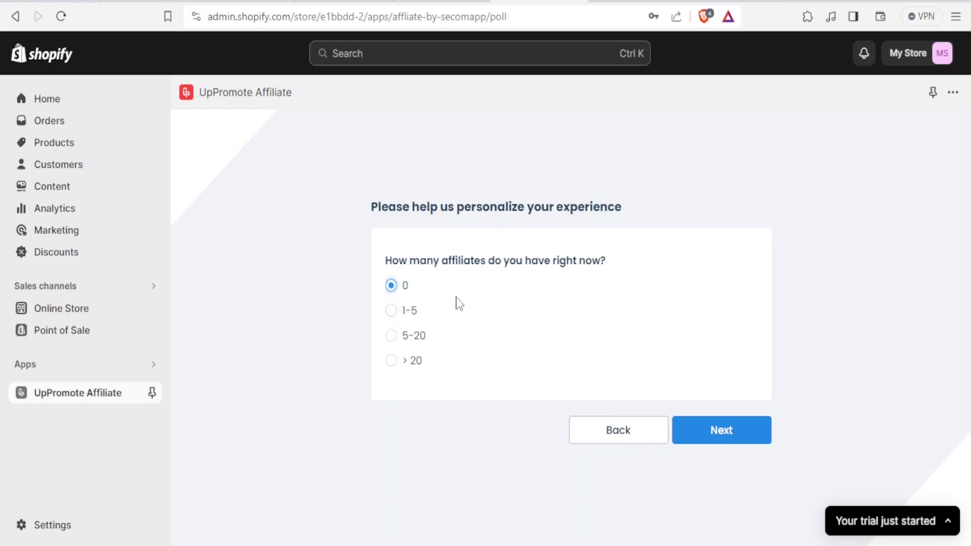
pyautogui.click(706, 433)
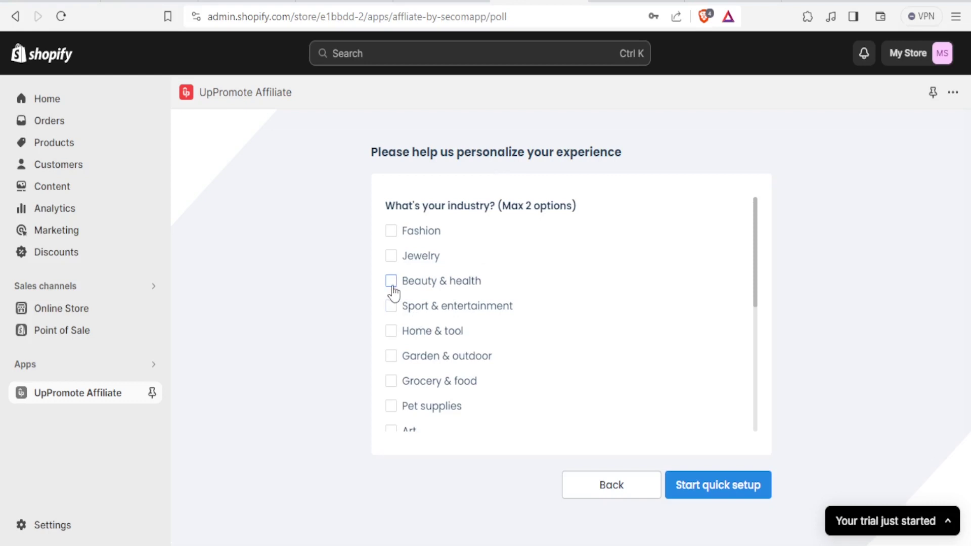
# - Pick Fashion and Jewelry as industries and start quick setup
pyautogui.click(394, 235)
pyautogui.click(393, 257)
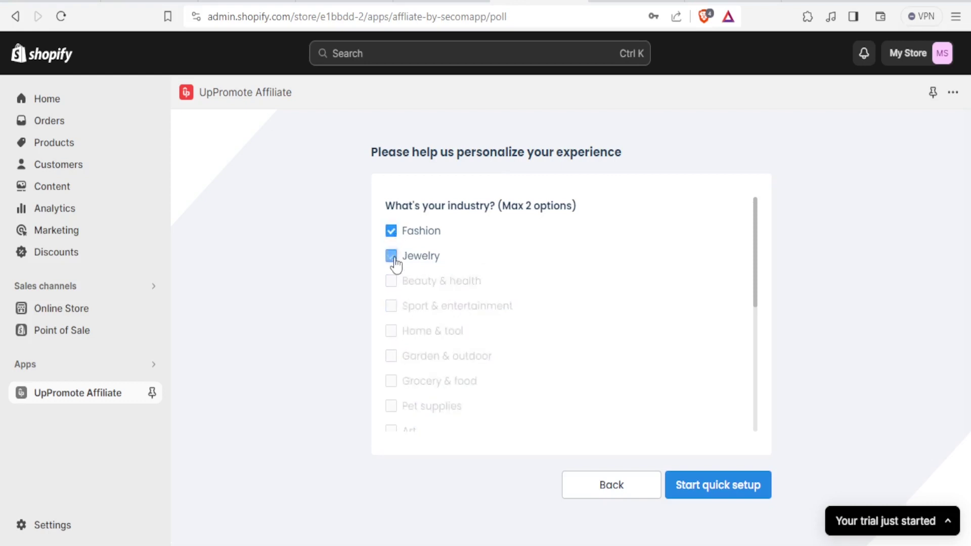
pyautogui.click(701, 488)
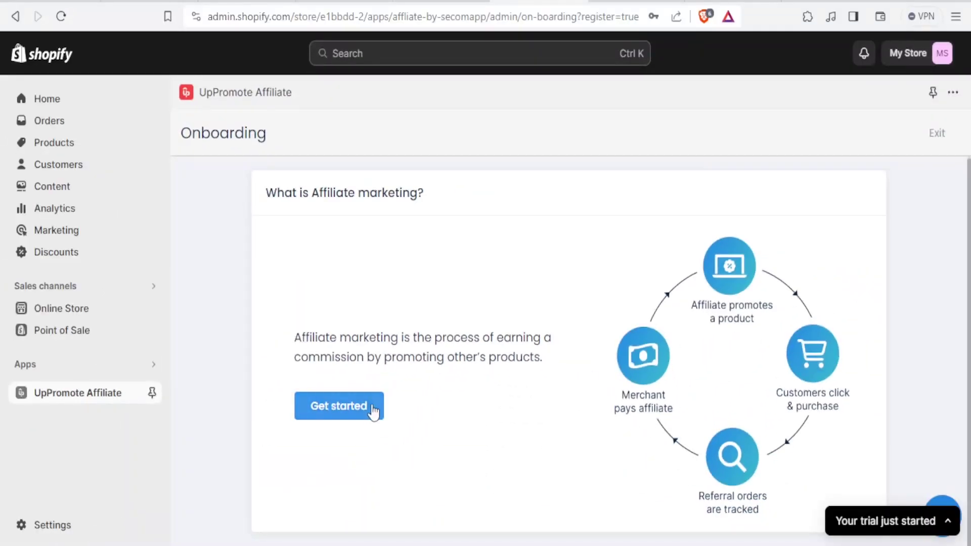
# - Begin the onboarding walkthrough, leaving affiliate coupon tracking turned on
pyautogui.click(372, 410)
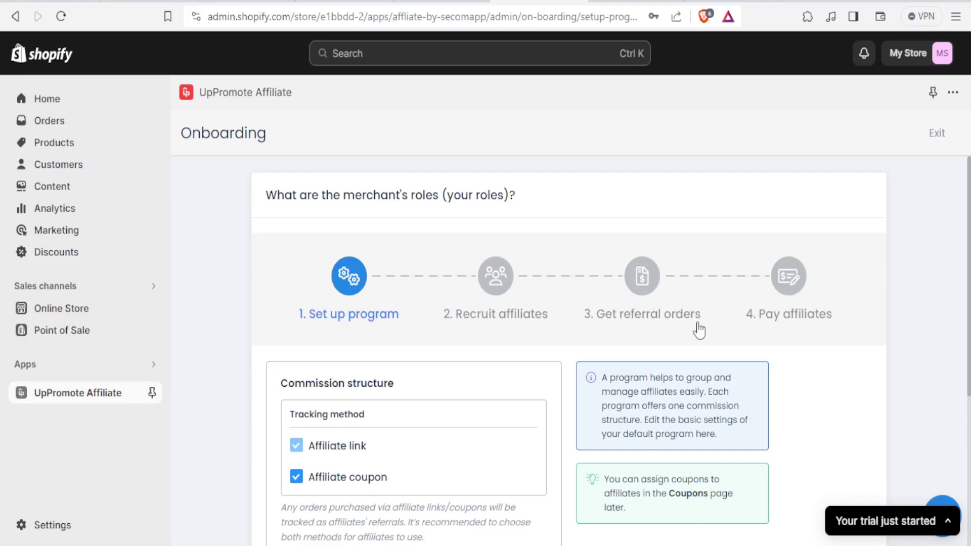
pyautogui.scroll(-3, 565, 361)
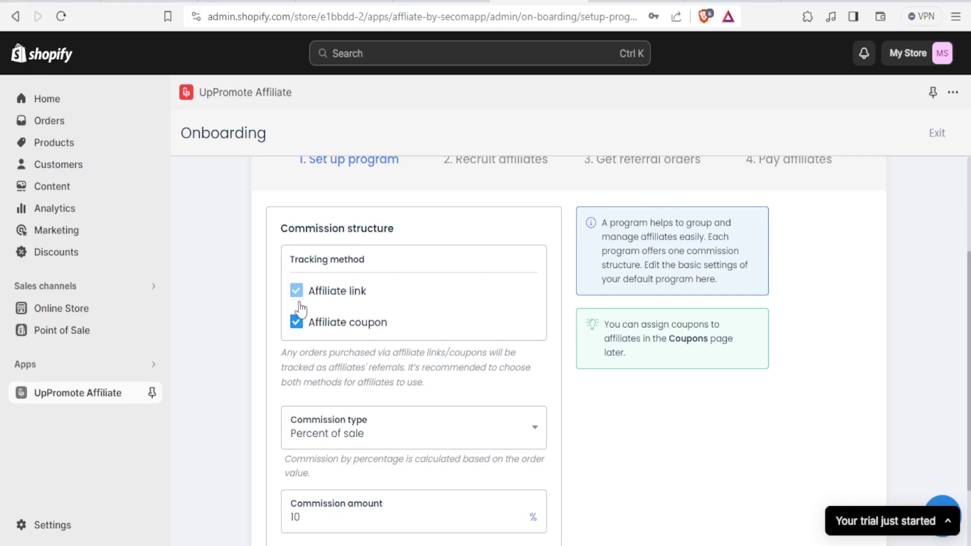
pyautogui.click(297, 324)
pyautogui.click(297, 325)
pyautogui.scroll(-4, 379, 407)
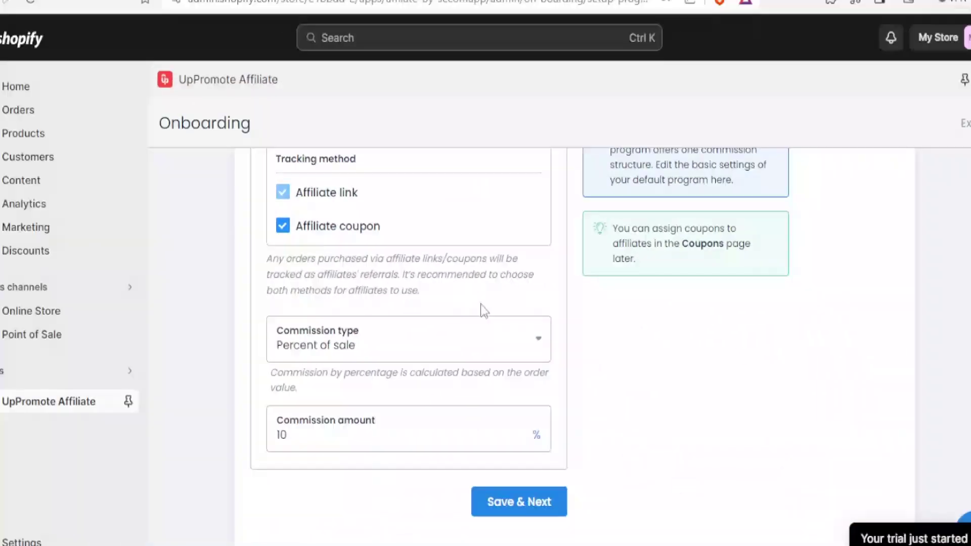
# - Set the program commission to a 200 KSh flat rate per item and save
pyautogui.click(537, 340)
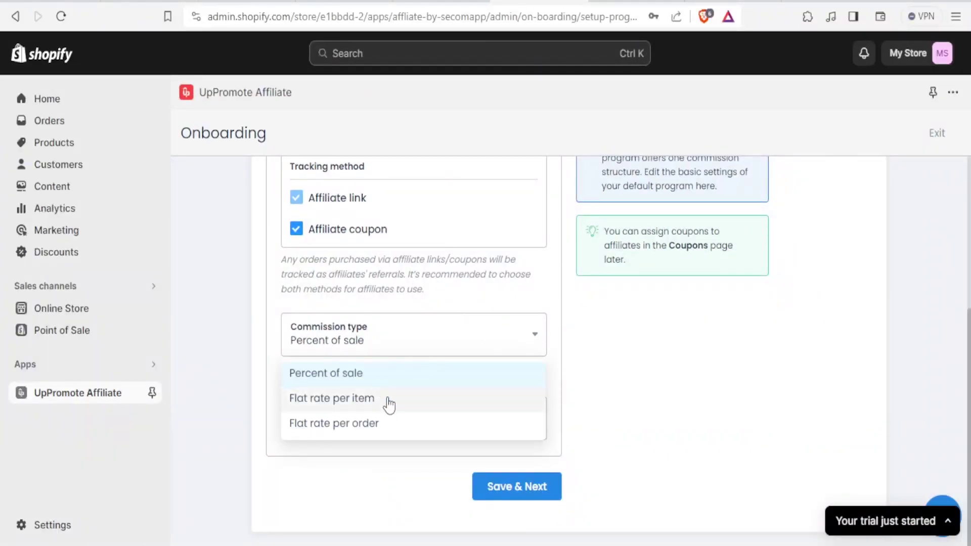
pyautogui.click(344, 377)
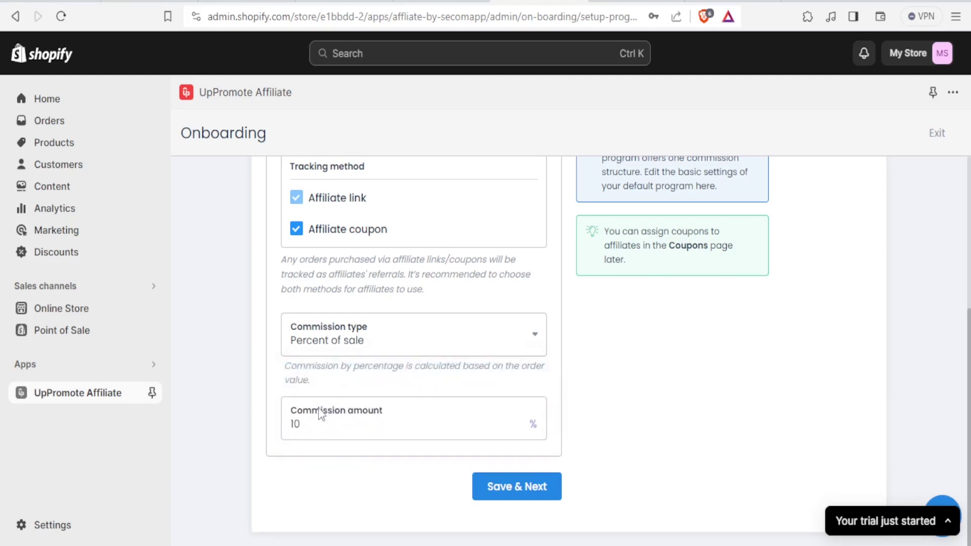
pyautogui.click(310, 426)
pyautogui.press('BackSpace')
pyautogui.write('15')
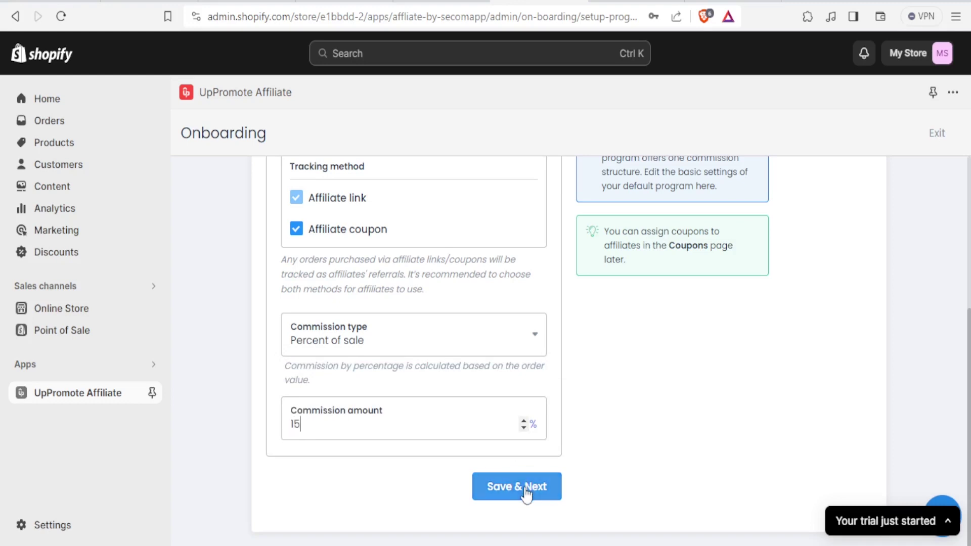
pyautogui.click(533, 339)
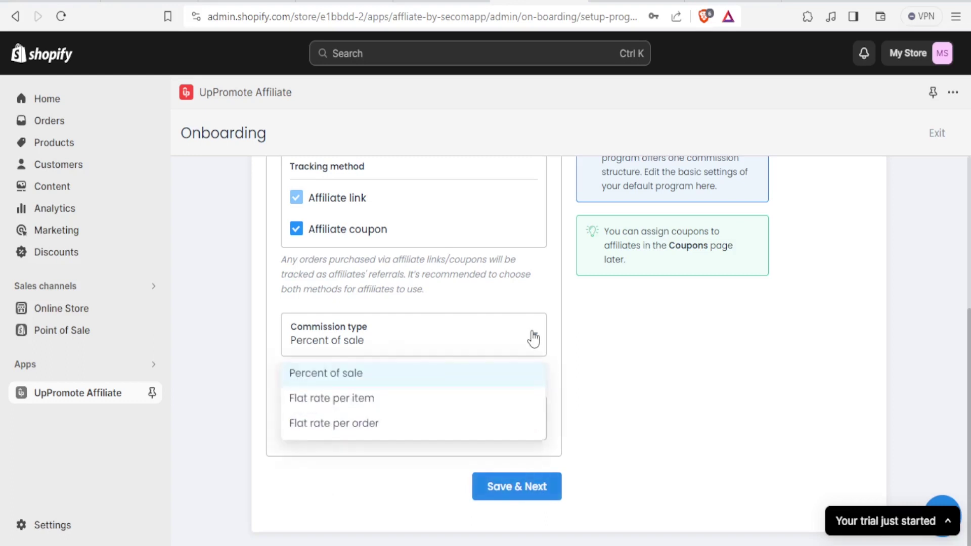
pyautogui.click(354, 399)
pyautogui.click(314, 440)
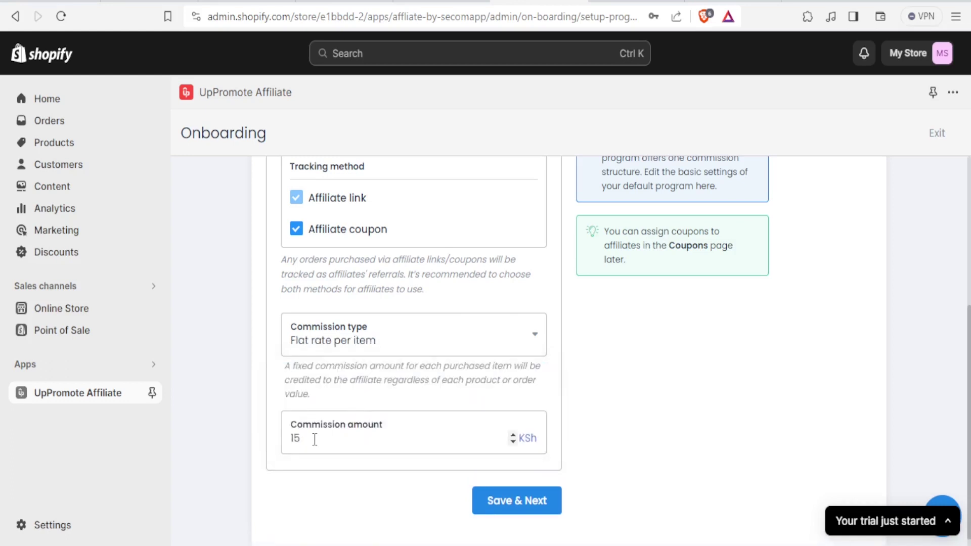
pyautogui.press('BackSpace')
pyautogui.write('200')
pyautogui.click(494, 503)
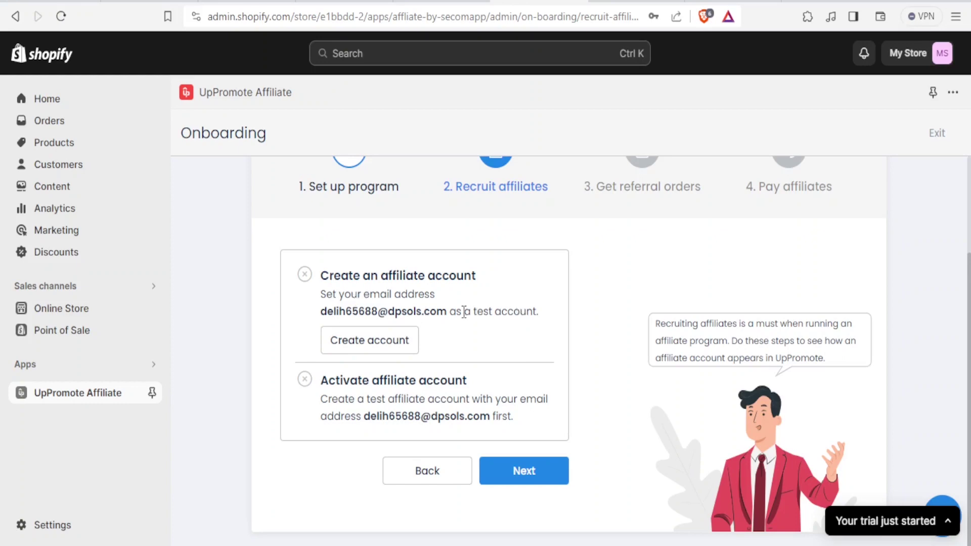
# - Create the test affiliate account with a confirmed password and dismiss the save-password prompt
pyautogui.click(399, 340)
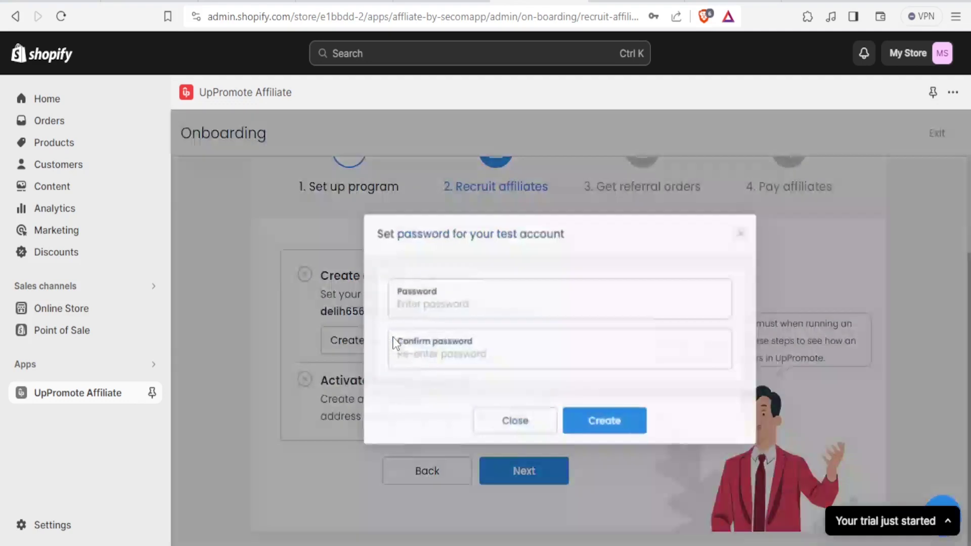
pyautogui.click(441, 305)
pyautogui.write('••••••••••••••••')
pyautogui.click(428, 354)
pyautogui.write('••••••••••••••••')
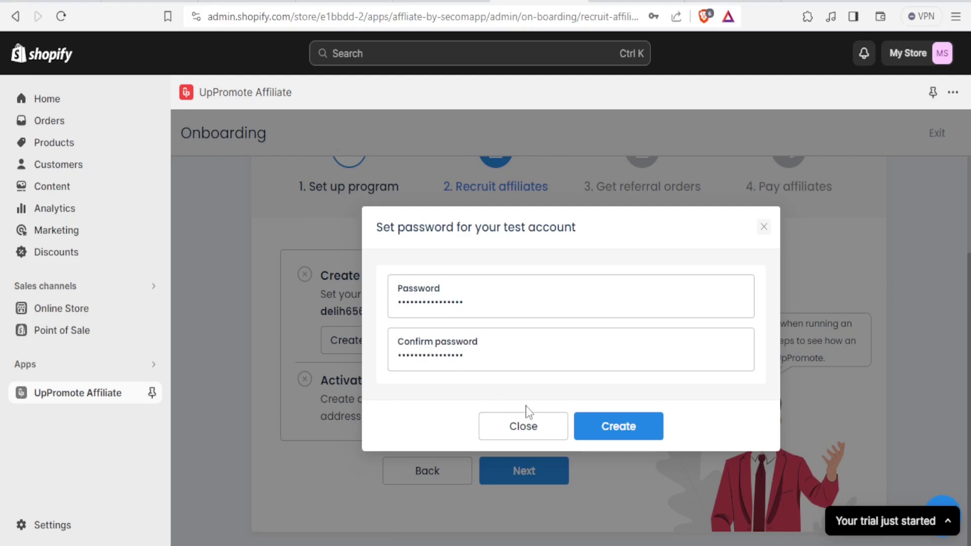
pyautogui.click(590, 426)
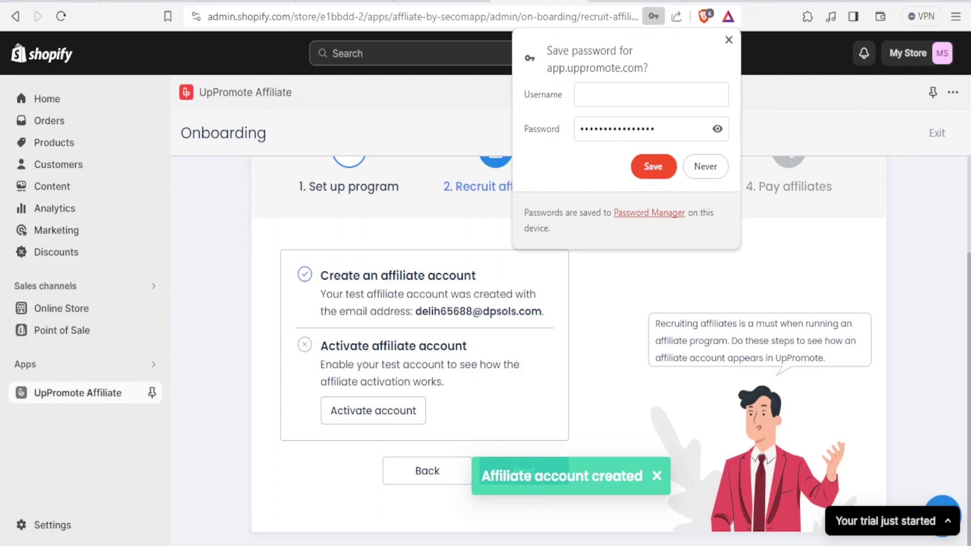
pyautogui.click(729, 40)
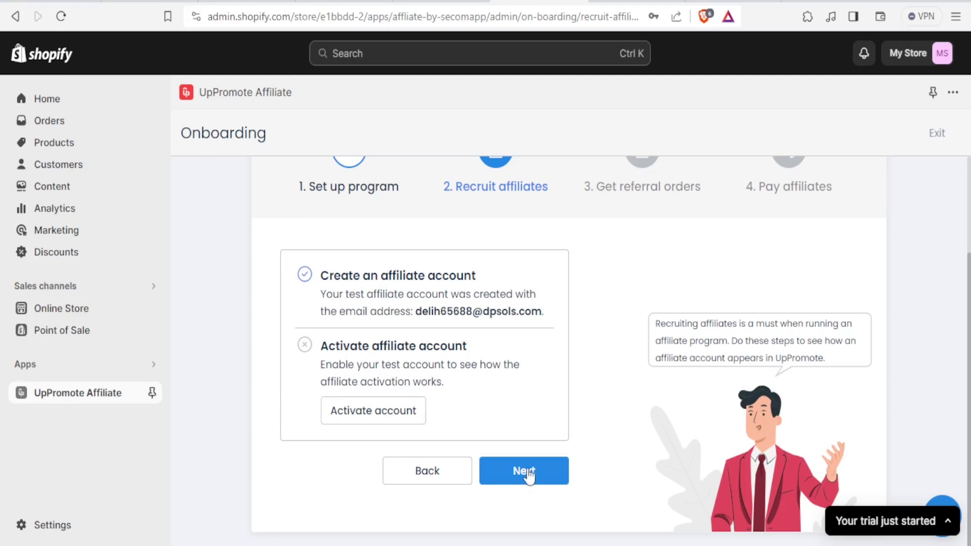
# - Switch on activation for the test affiliate account, then advance to Get referral orders
pyautogui.click(381, 418)
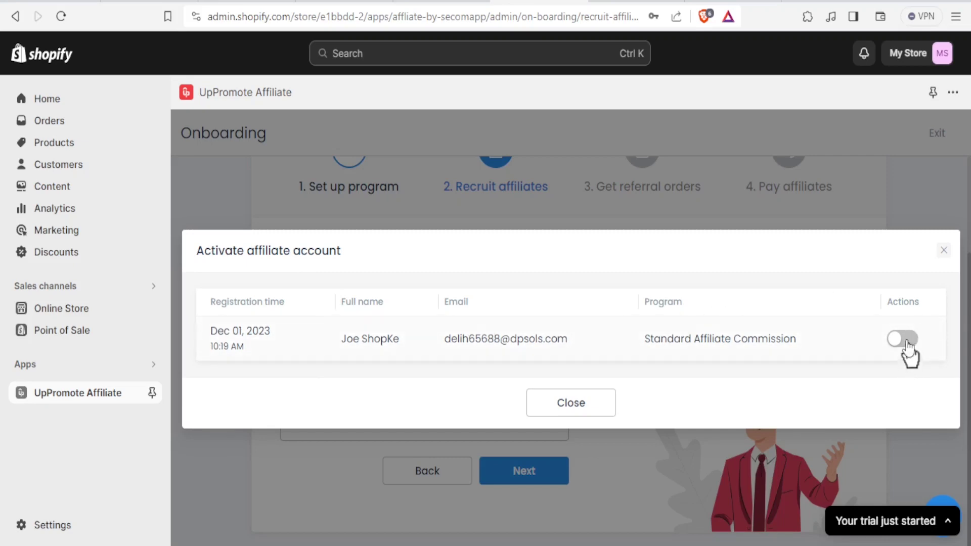
pyautogui.click(907, 338)
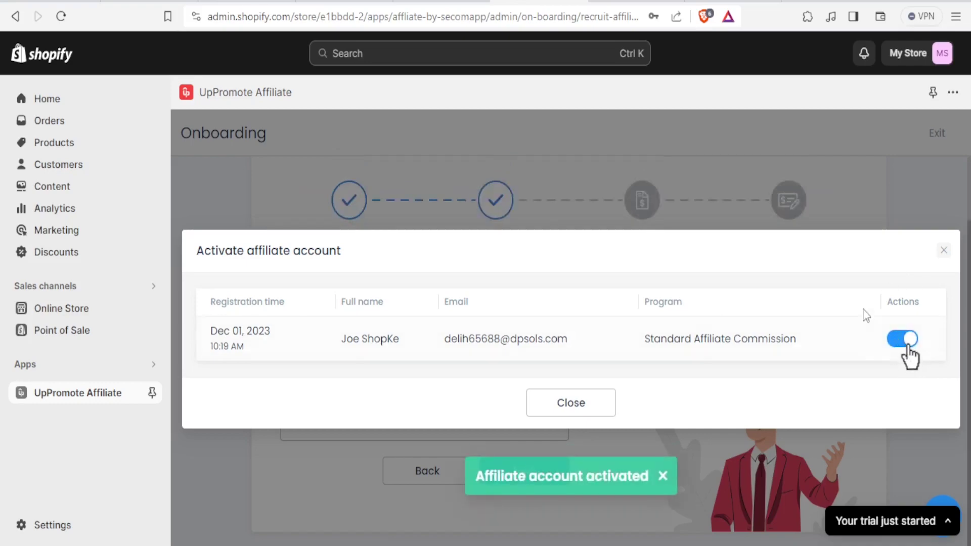
pyautogui.click(572, 406)
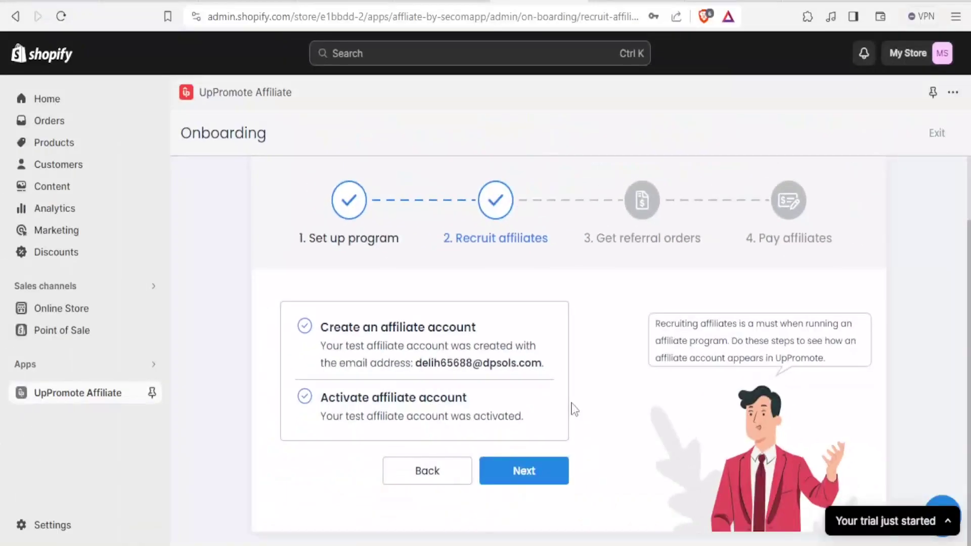
pyautogui.click(519, 478)
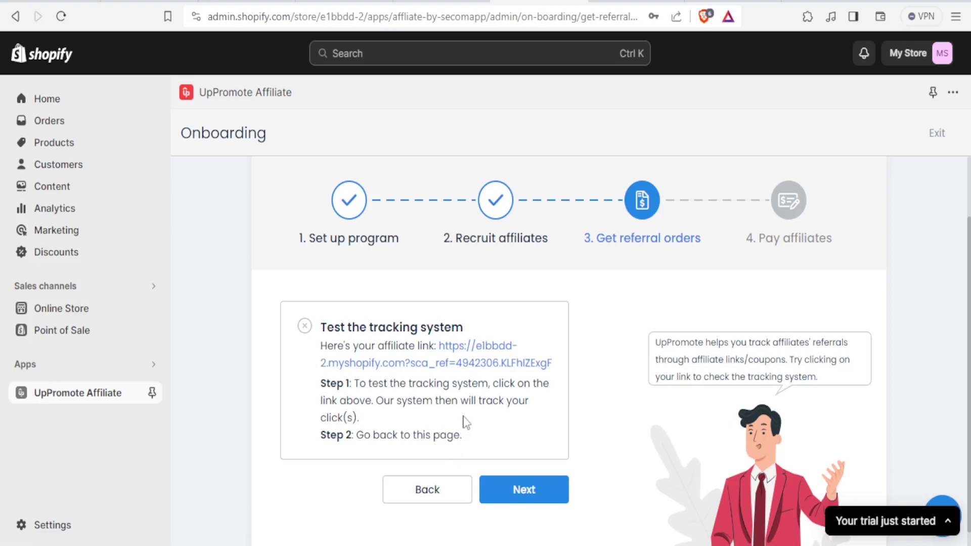
# - Skip ahead from the affiliate link instructions to step 4, Pay affiliates
pyautogui.click(523, 500)
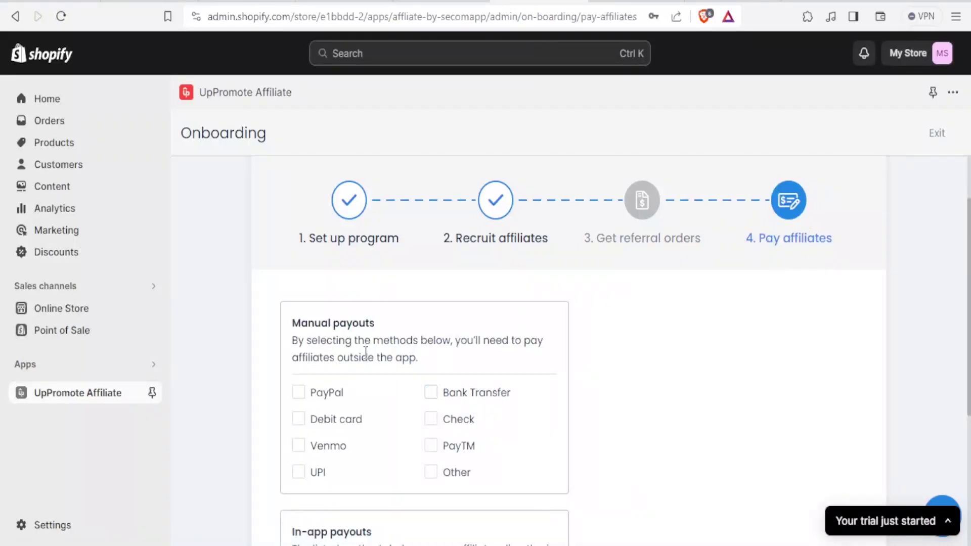
# - Choose Bank Transfer and PayPal as manual payout methods, then Save & Finish onboarding
pyautogui.scroll(-2, 360, 390)
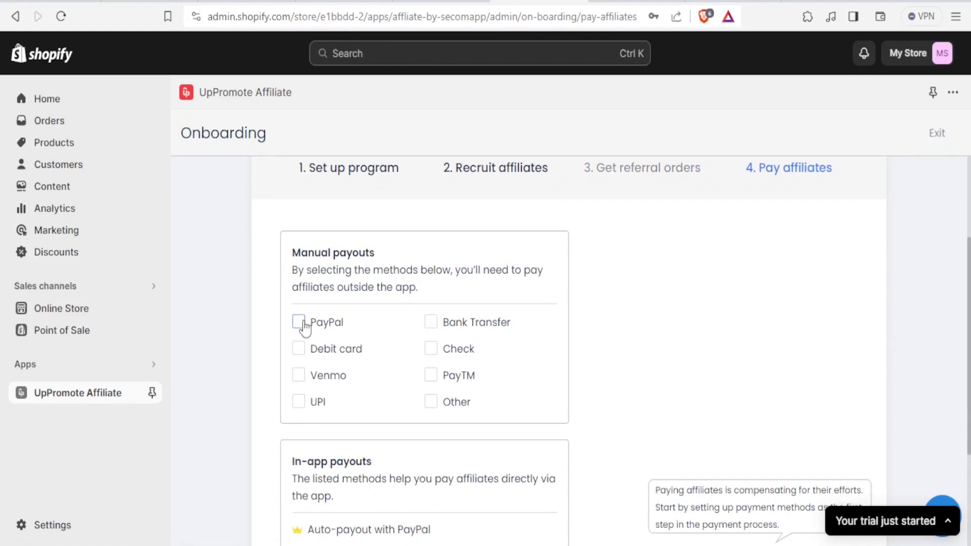
pyautogui.click(431, 322)
pyautogui.click(301, 327)
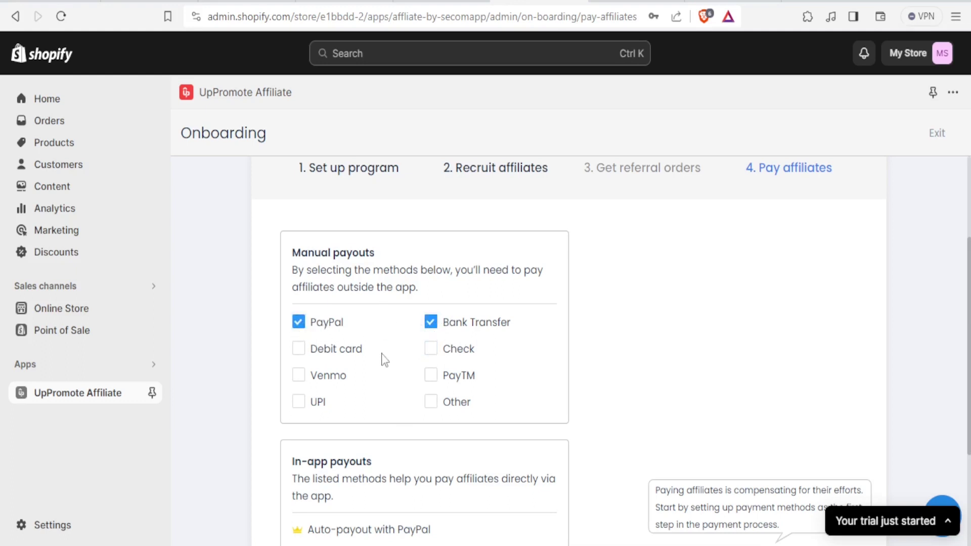
pyautogui.scroll(-3, 392, 359)
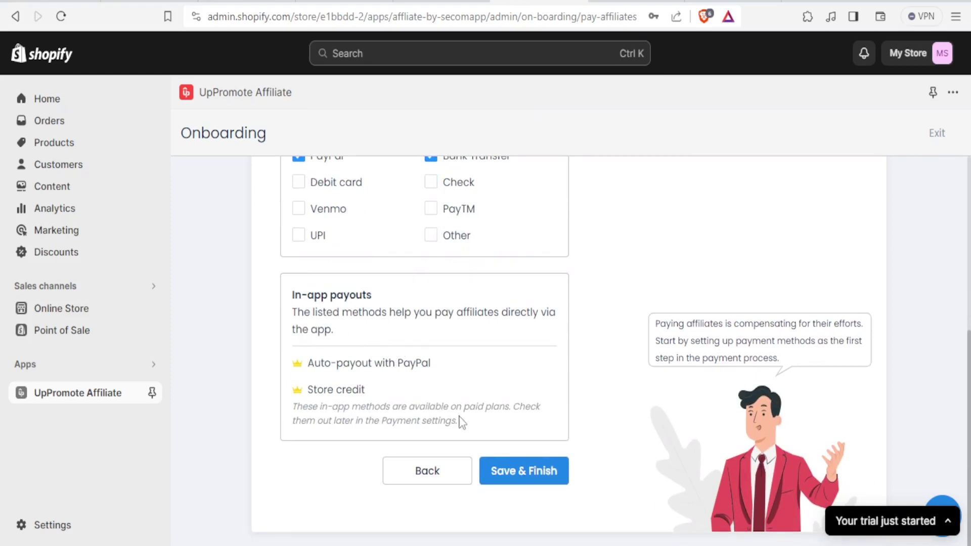
pyautogui.click(523, 483)
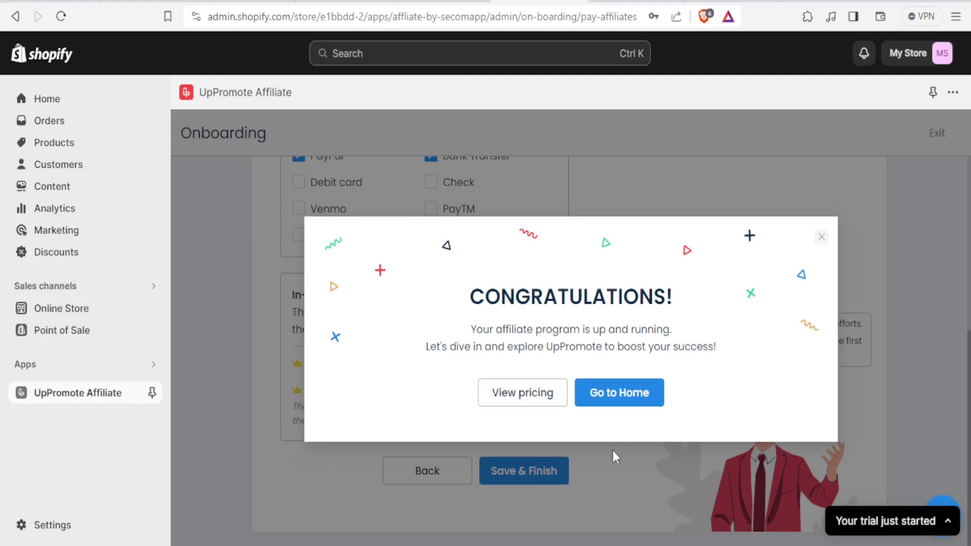
# - Close the congratulations message and review the home checklist and registration form link
pyautogui.click(612, 399)
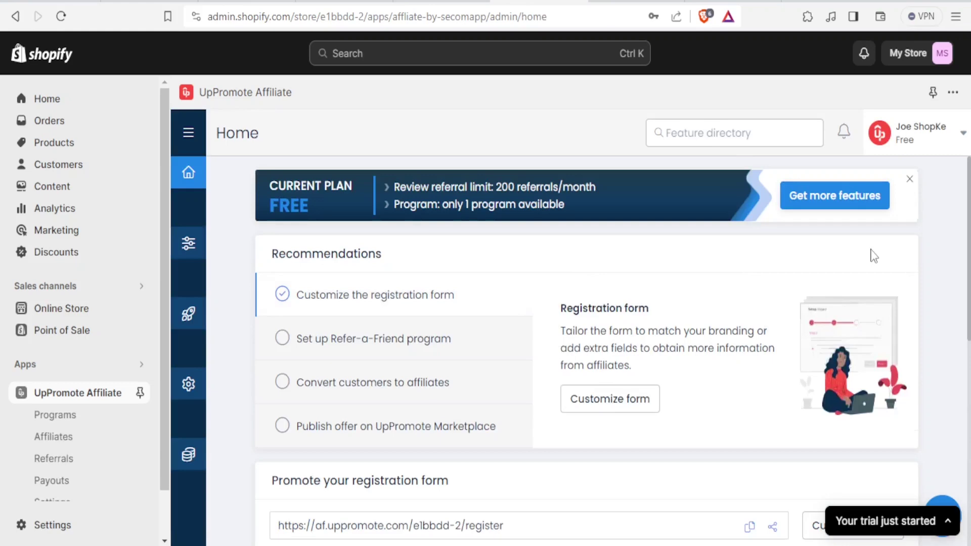
pyautogui.scroll(-5, 914, 327)
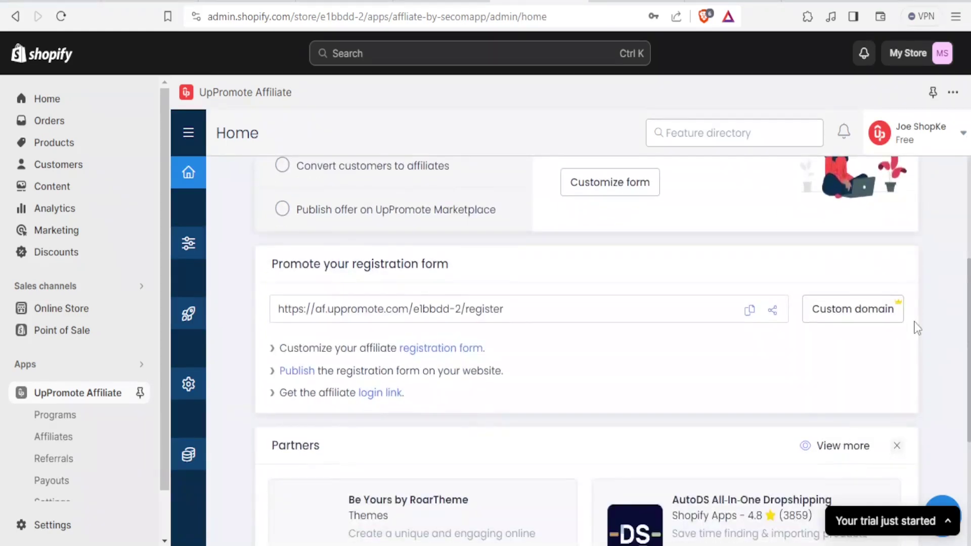
pyautogui.scroll(5, 914, 327)
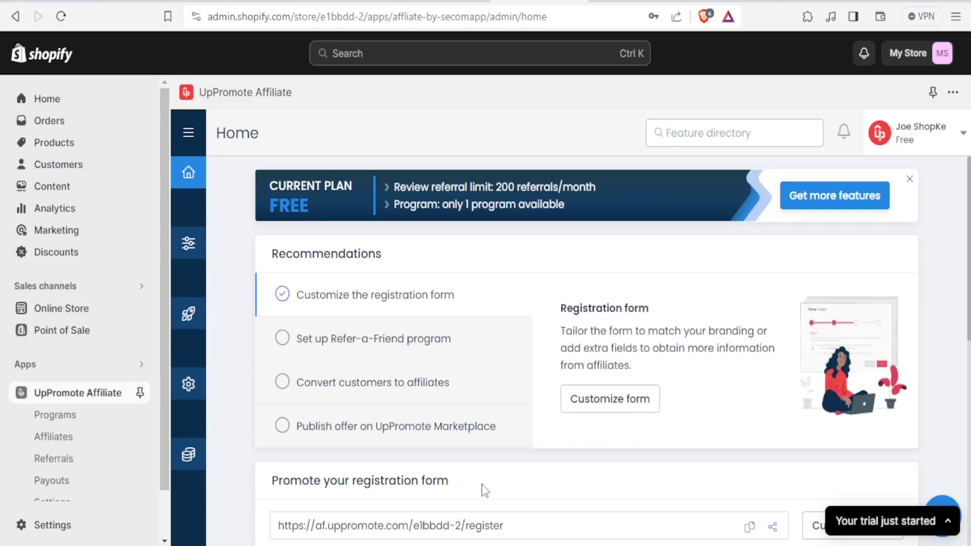
pyautogui.scroll(-5, 484, 490)
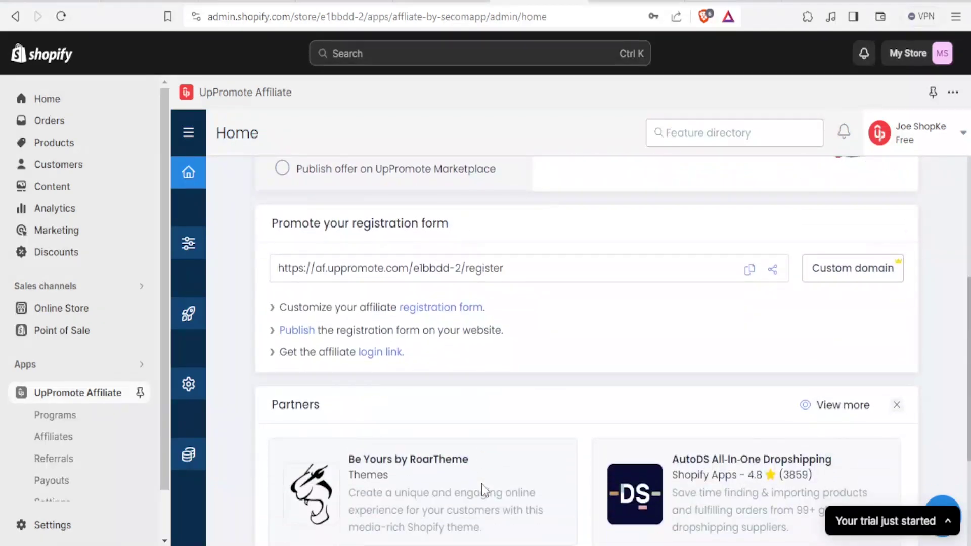
pyautogui.scroll(-3, 427, 316)
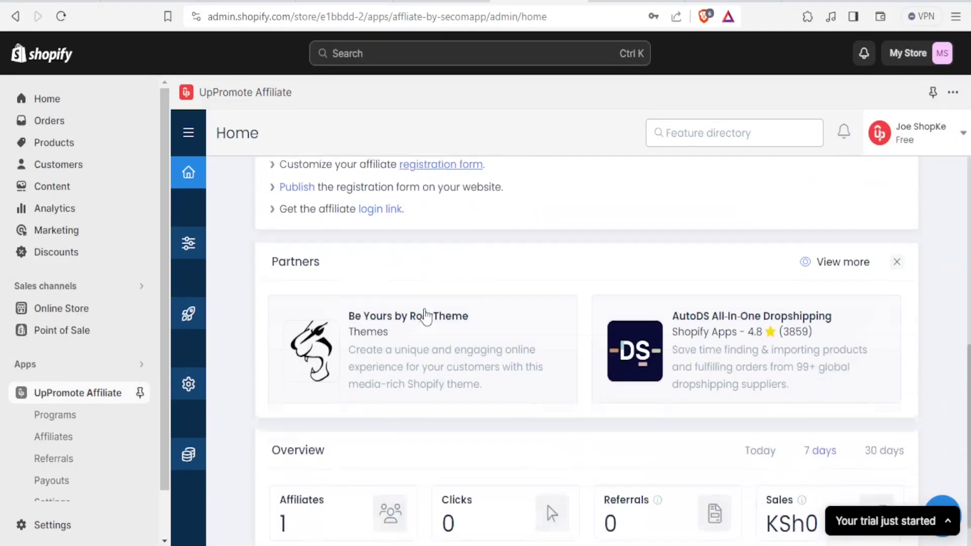
pyautogui.scroll(-1, 426, 316)
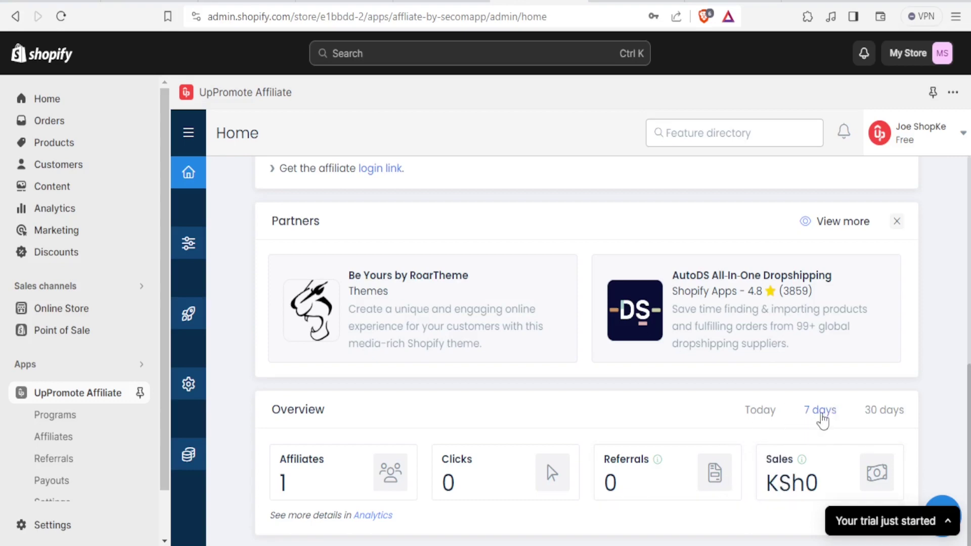
pyautogui.scroll(2, 822, 420)
pyautogui.scroll(1, 823, 419)
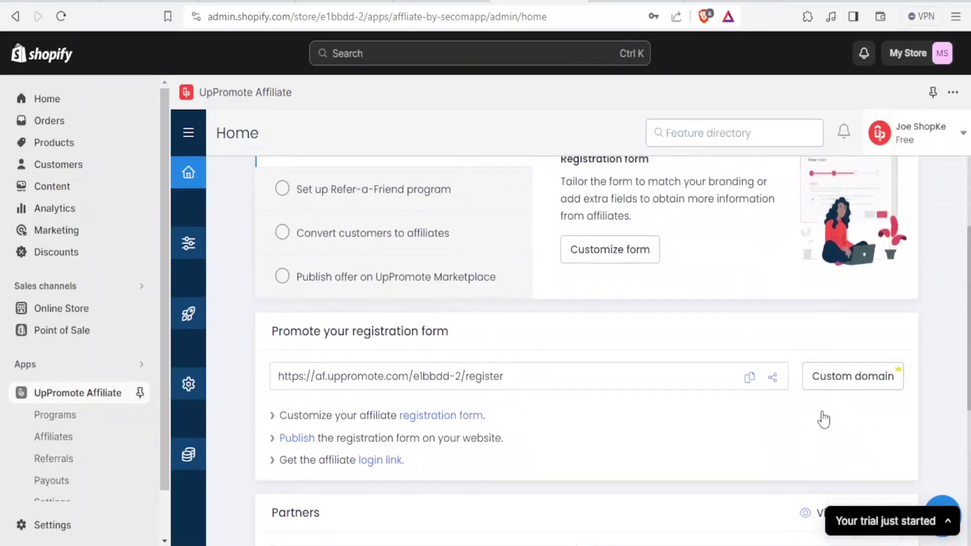
pyautogui.scroll(1, 823, 419)
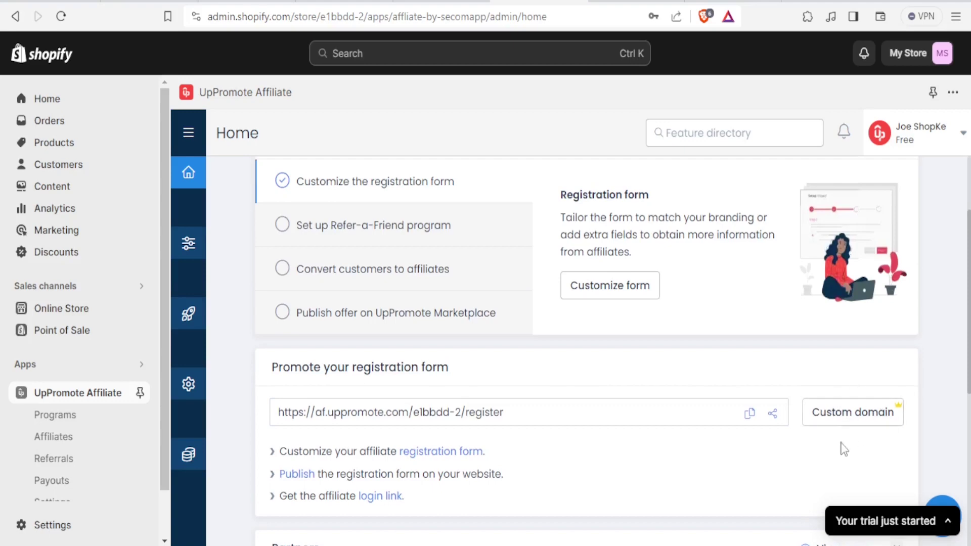
# - Open the registration form editor, keeping Standard Affiliate Commission as the program
pyautogui.click(617, 297)
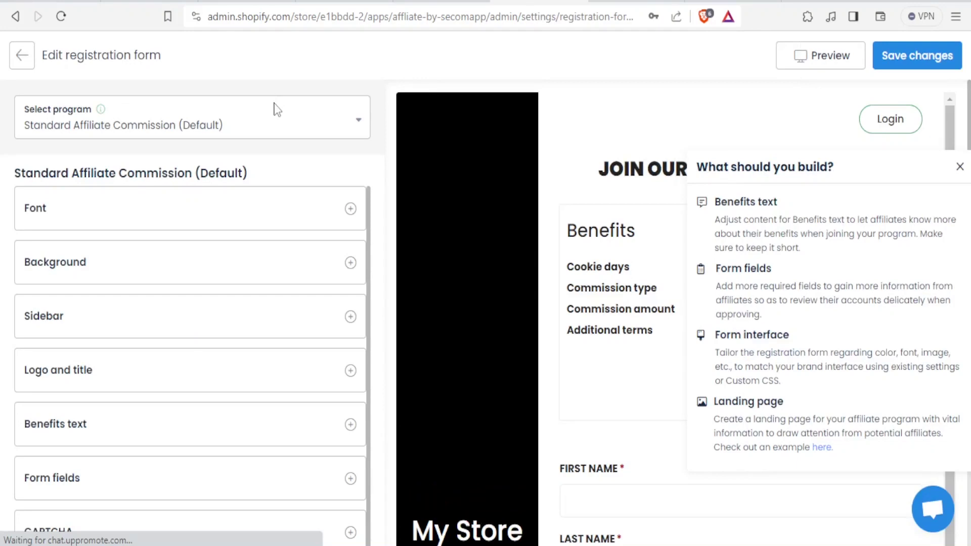
pyautogui.click(349, 129)
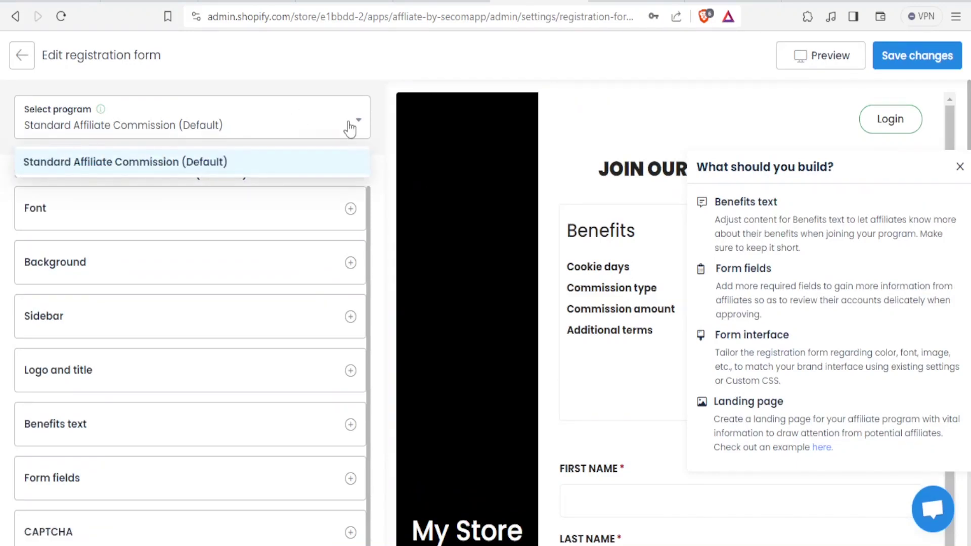
pyautogui.click(185, 167)
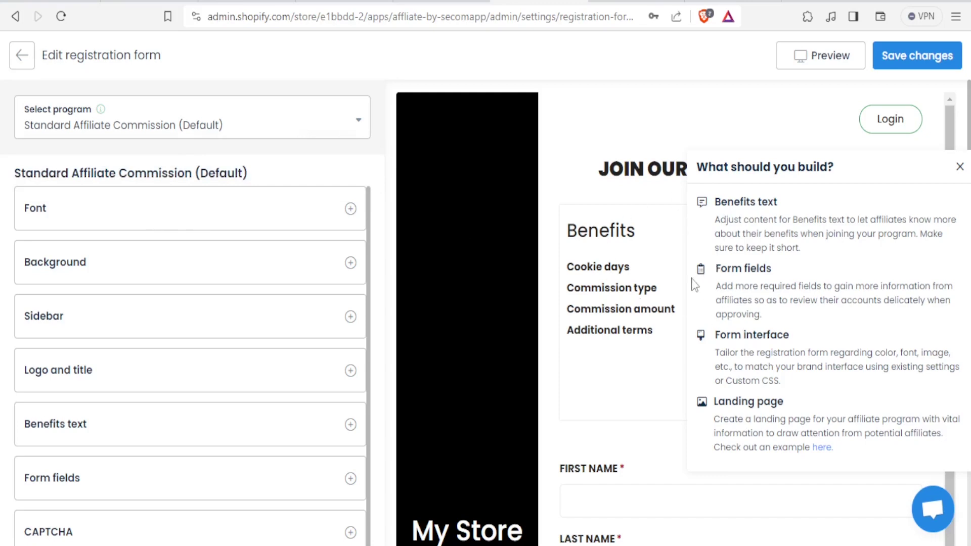
# - Change the form font from Poppins to Patrick Hand
pyautogui.click(49, 200)
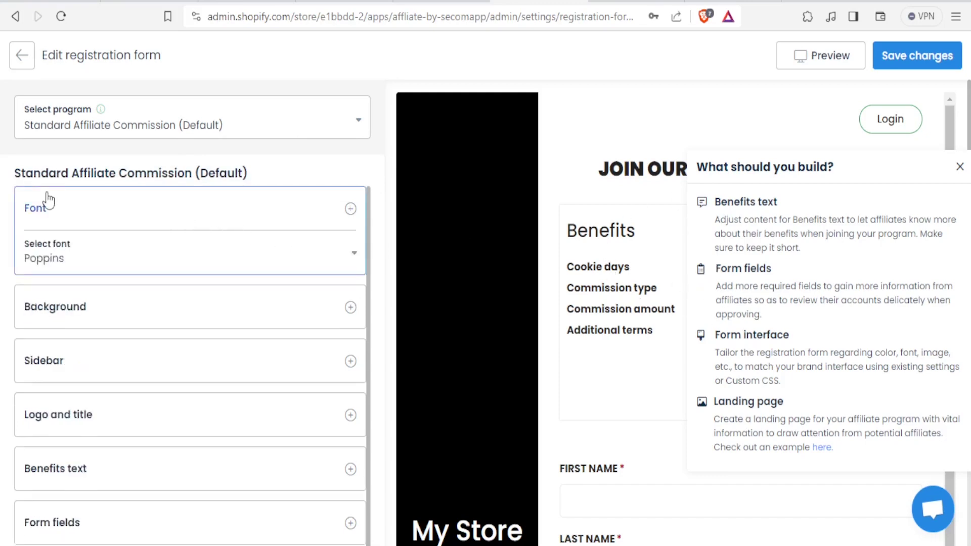
pyautogui.click(54, 261)
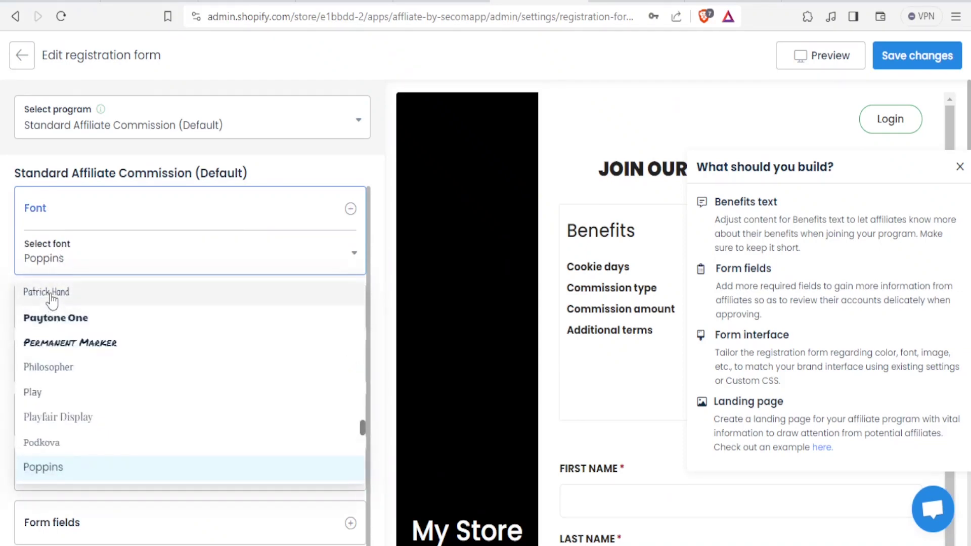
pyautogui.click(51, 293)
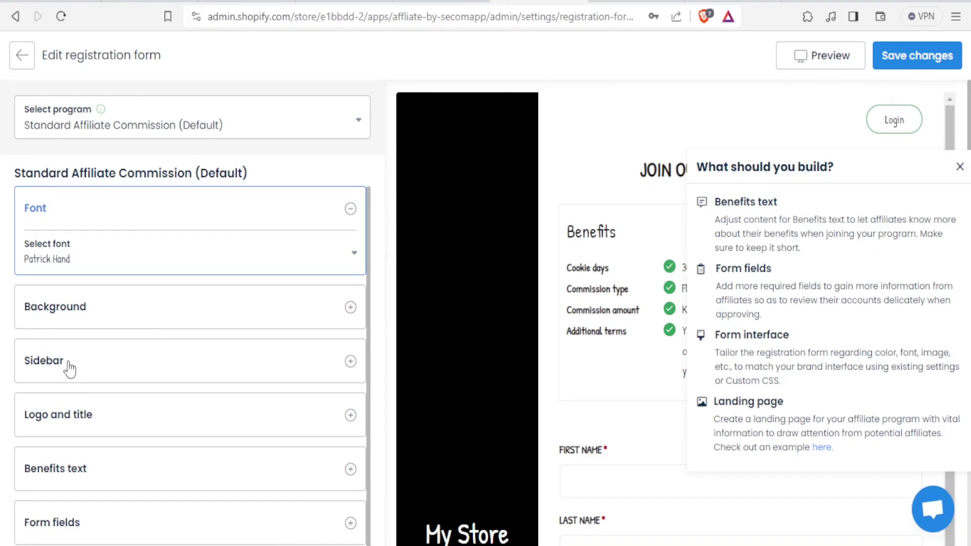
pyautogui.click(69, 416)
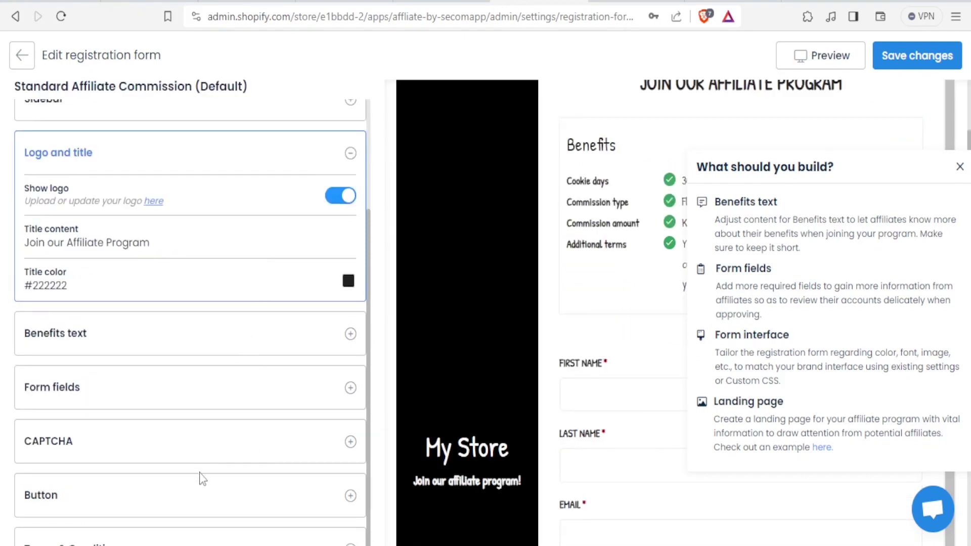
# - Replace the submit button text 'JOIN' with 'Submit' and save the form changes
pyautogui.click(167, 498)
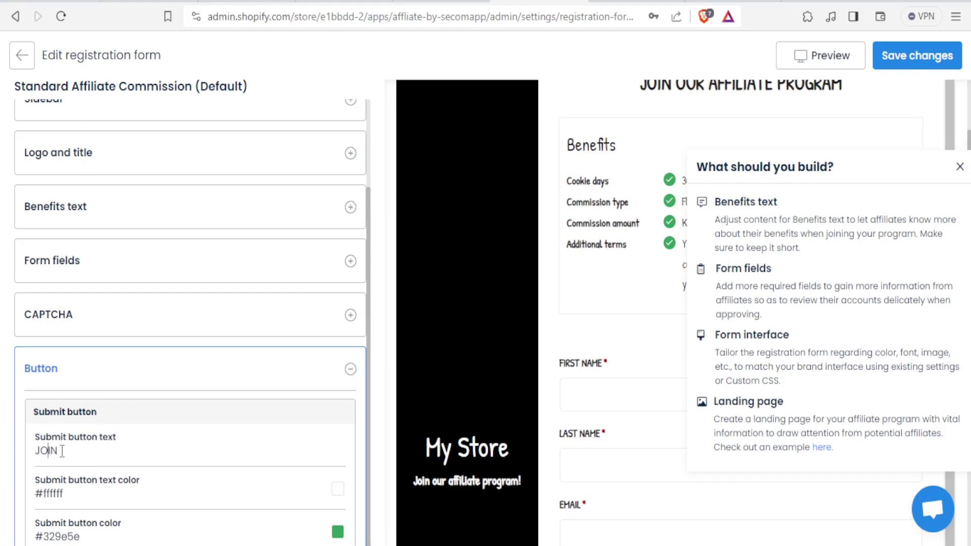
pyautogui.moveTo(62, 452); pyautogui.dragTo(31, 460)
pyautogui.write('S')
pyautogui.moveTo(371, 368); pyautogui.dragTo(371, 528)
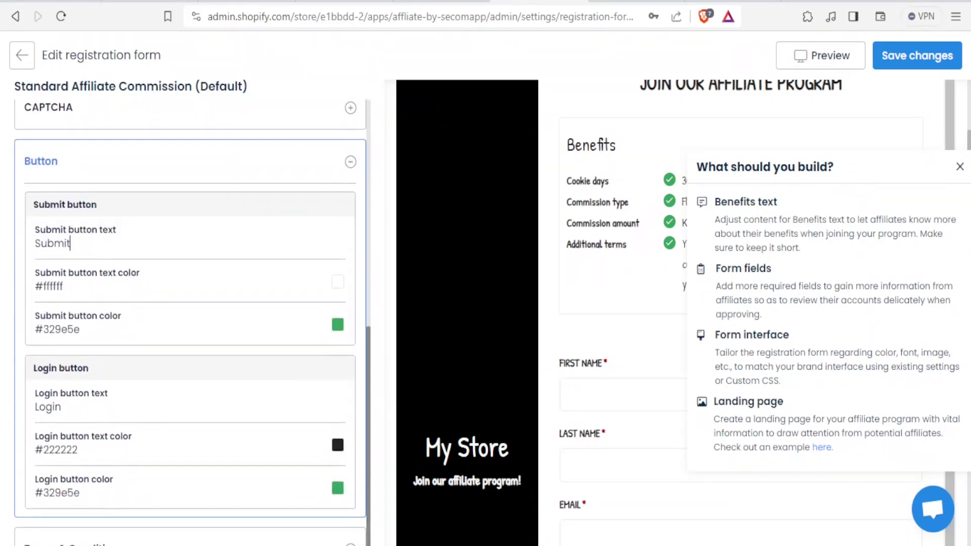
pyautogui.scroll(7, 360, 311)
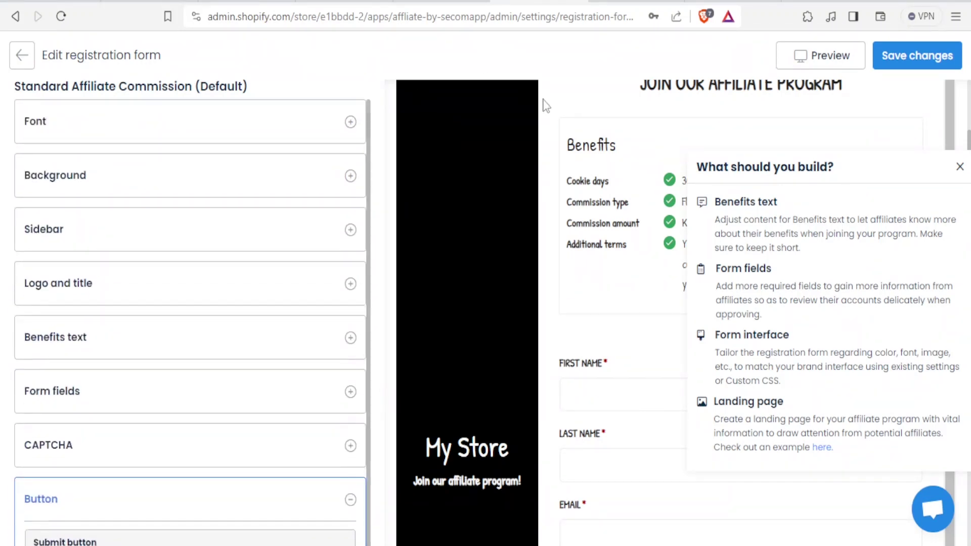
pyautogui.click(908, 56)
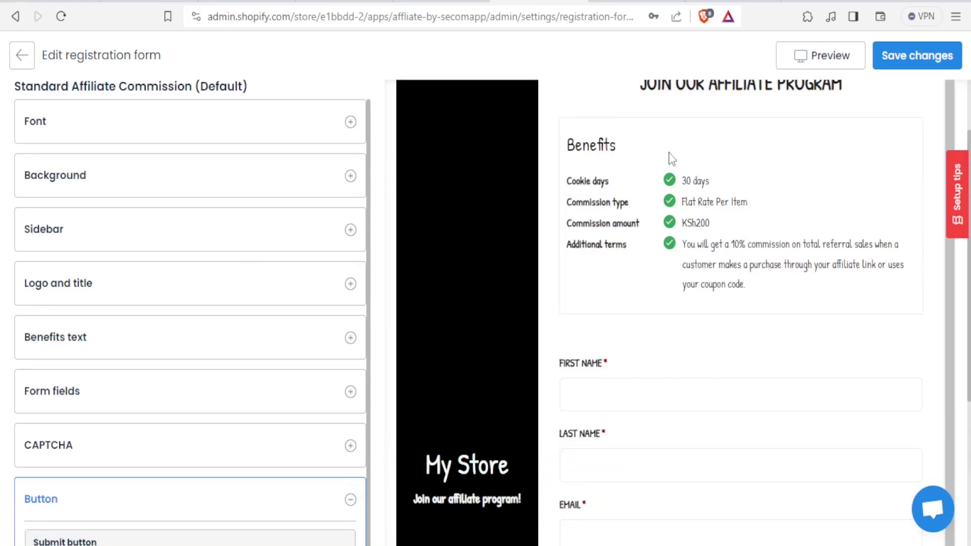
# - Change the registration form font to Oswald and save it
pyautogui.click(215, 130)
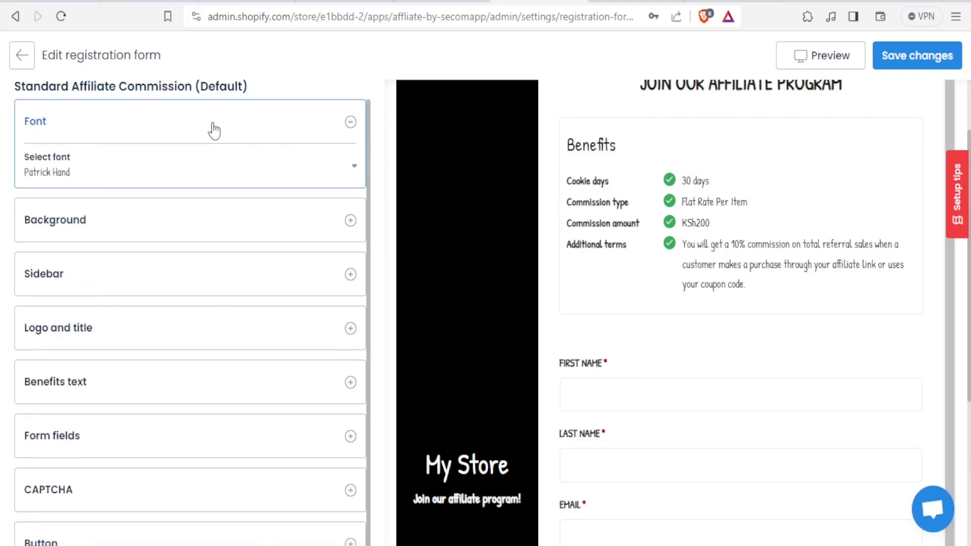
pyautogui.click(119, 167)
pyautogui.click(42, 284)
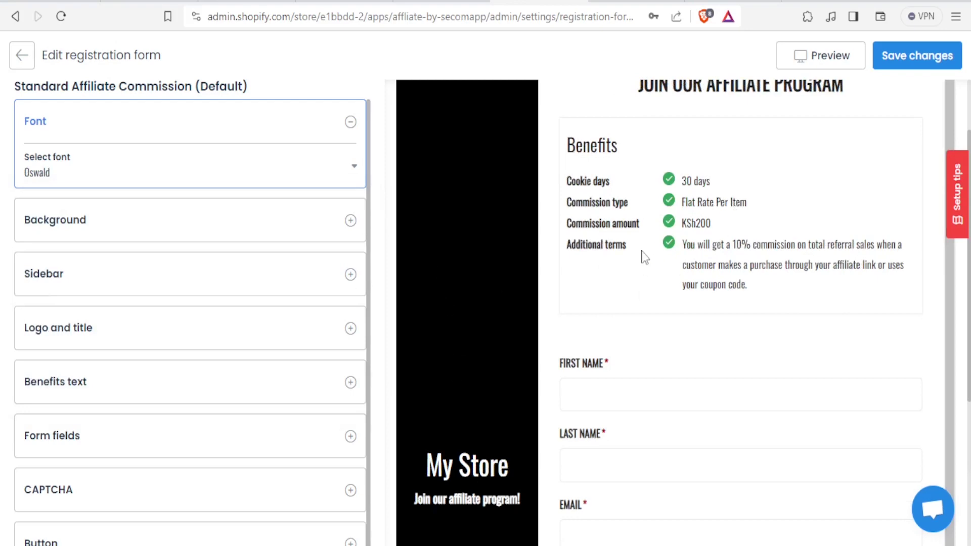
pyautogui.scroll(-3, 733, 368)
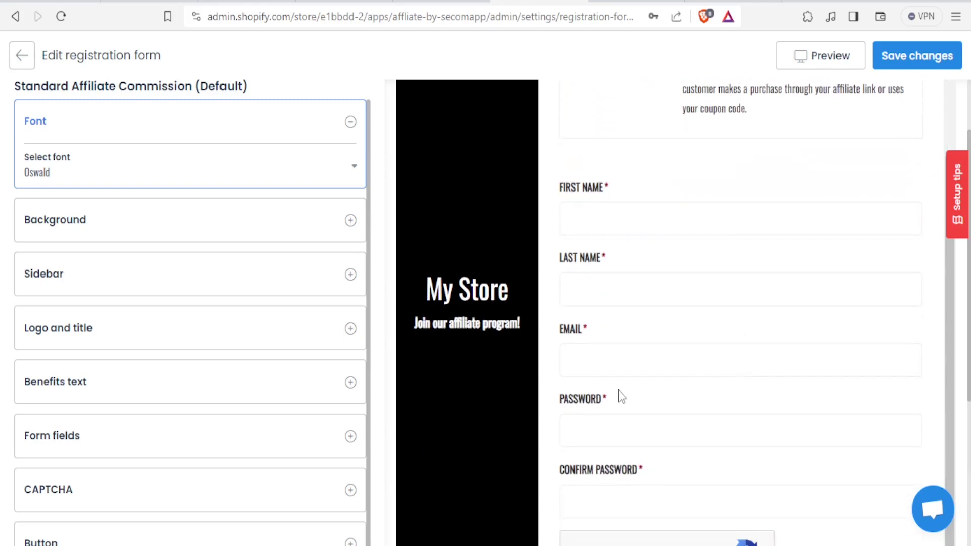
pyautogui.click(890, 56)
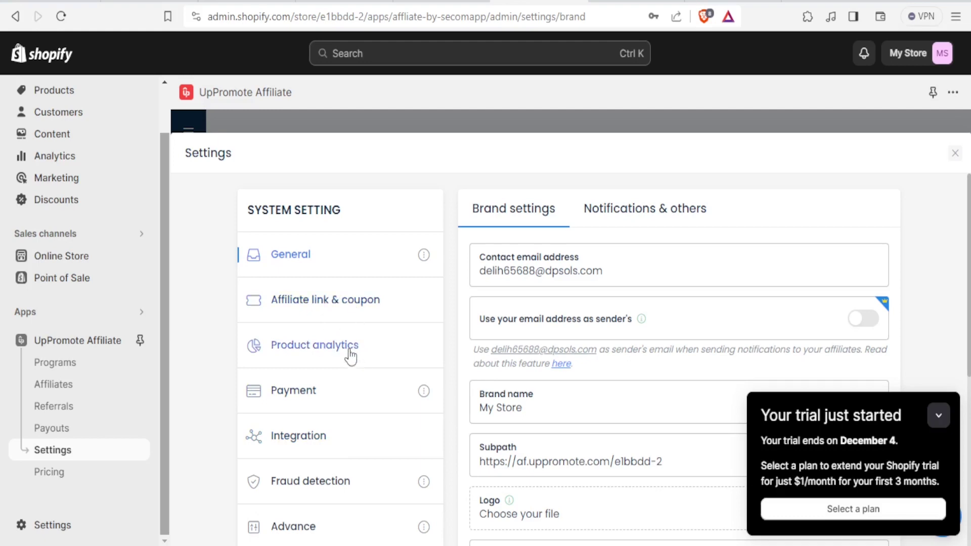
# - Review the Affiliate link & coupon settings
pyautogui.scroll(-2, 353, 440)
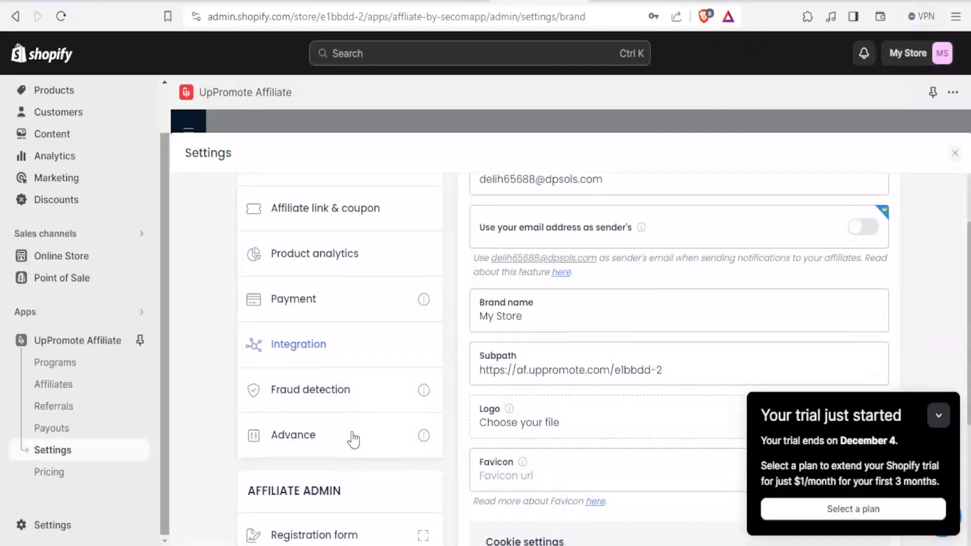
pyautogui.scroll(-3, 354, 440)
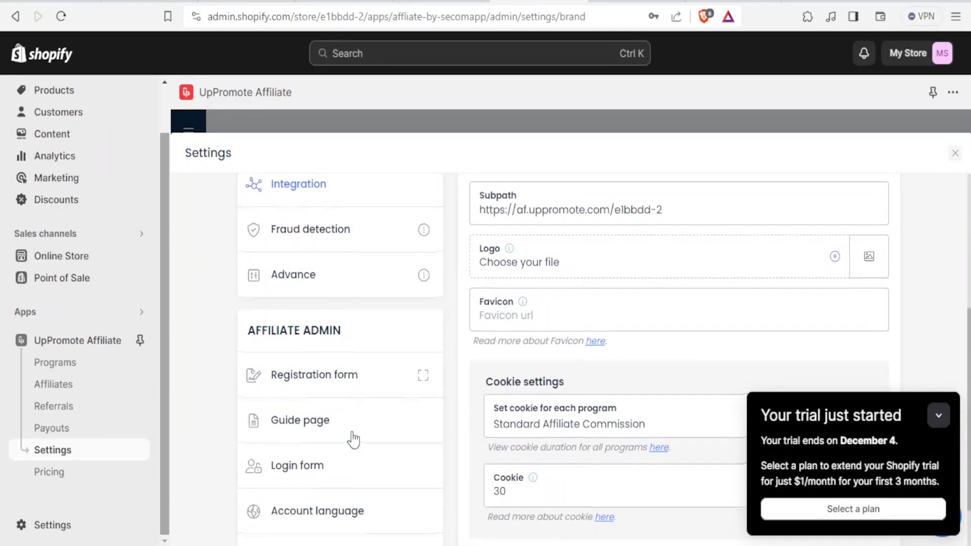
pyautogui.scroll(5, 352, 438)
pyautogui.click(317, 303)
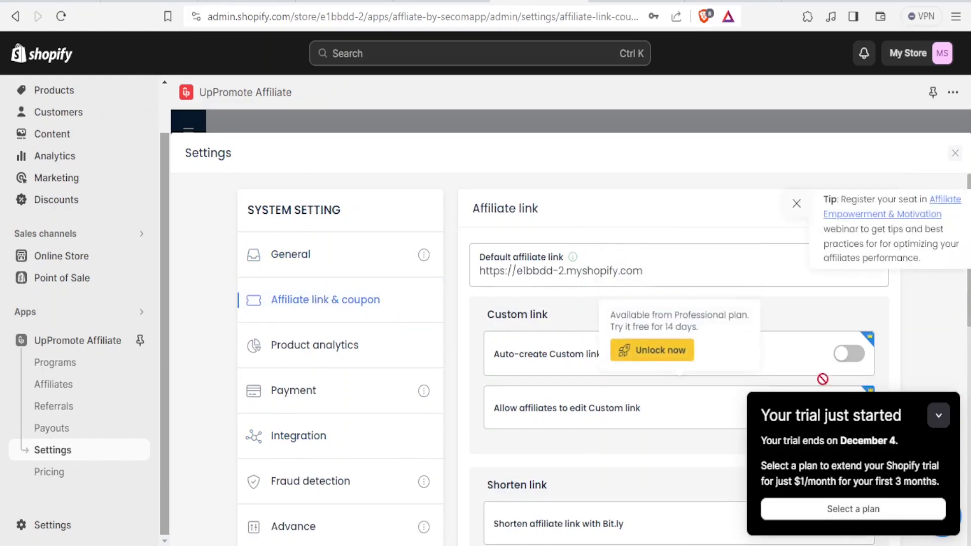
# - Minimize the trial notice panel and view the Product analytics settings
pyautogui.click(938, 415)
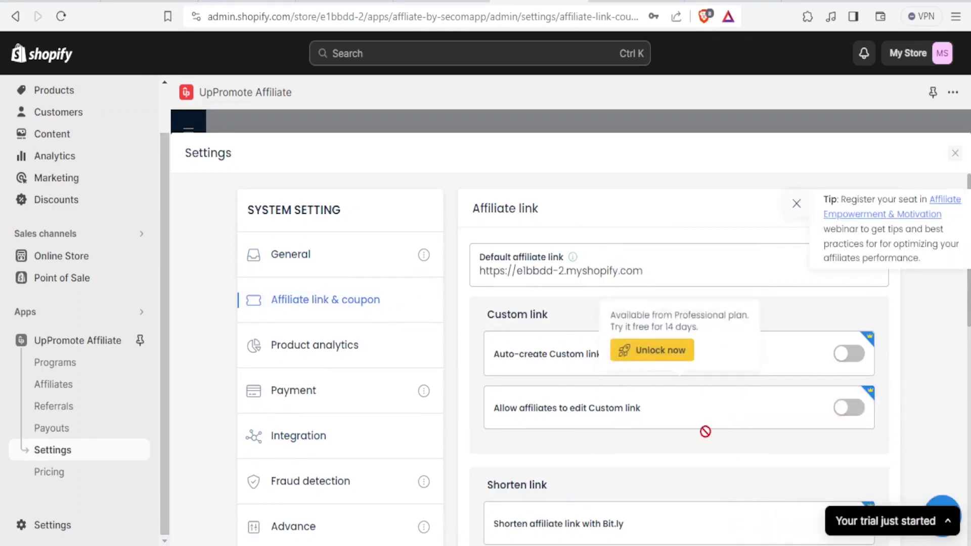
pyautogui.click(294, 358)
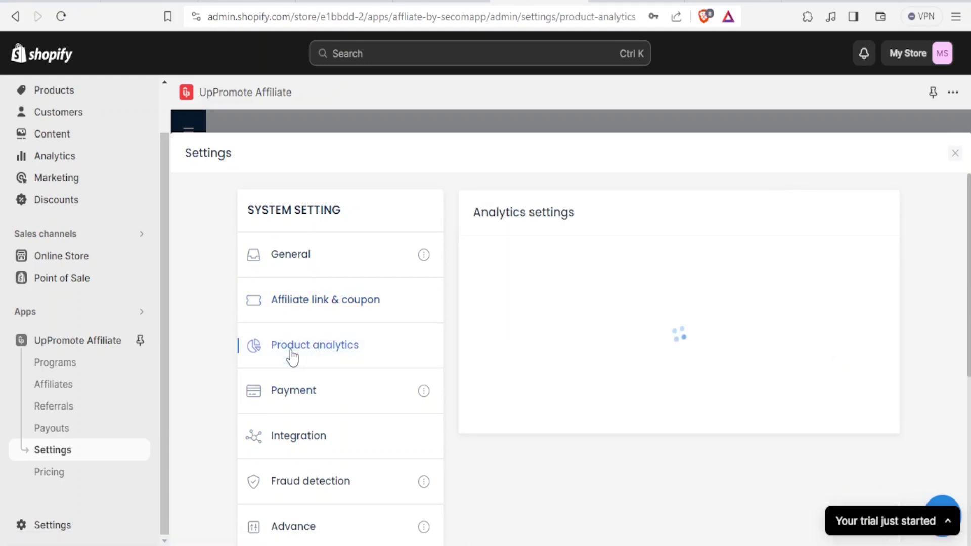
pyautogui.moveTo(598, 318)
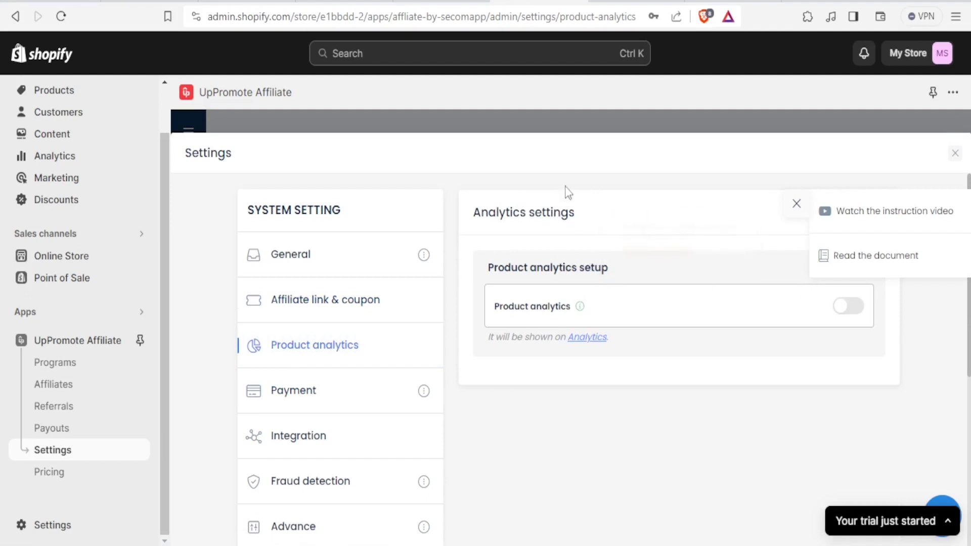
pyautogui.moveTo(556, 287)
# - View the Payment settings' Schedule auto-payment options, where PayPal auto-payout is off
pyautogui.click(306, 405)
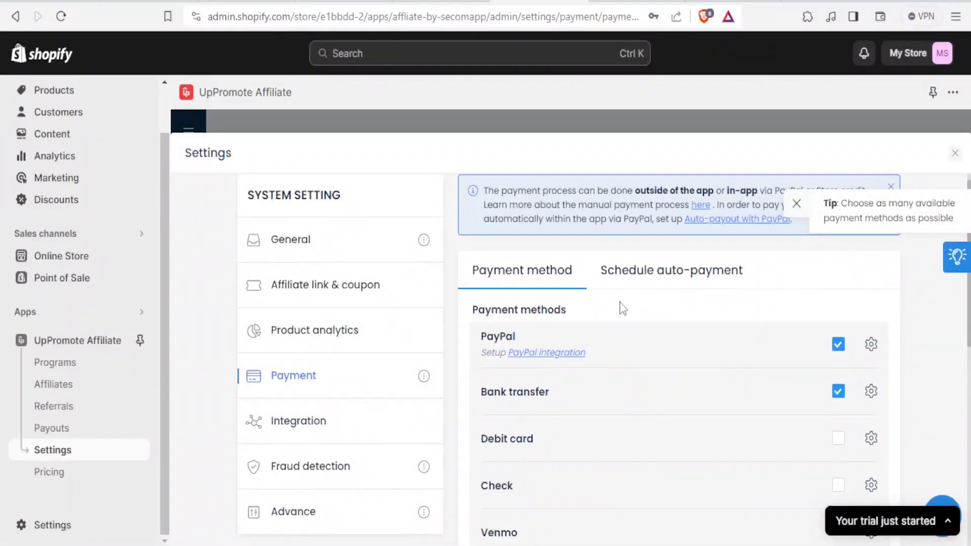
pyautogui.click(647, 279)
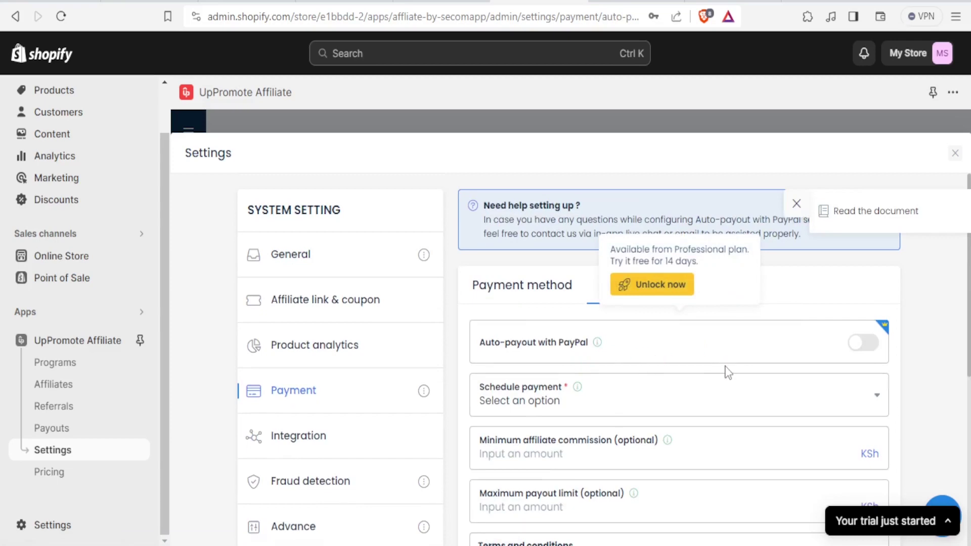
pyautogui.scroll(-2, 728, 373)
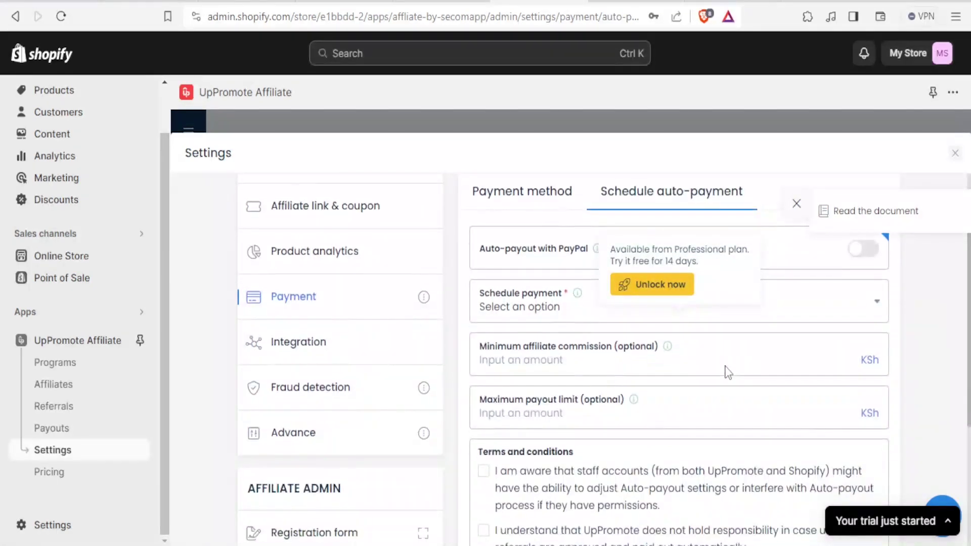